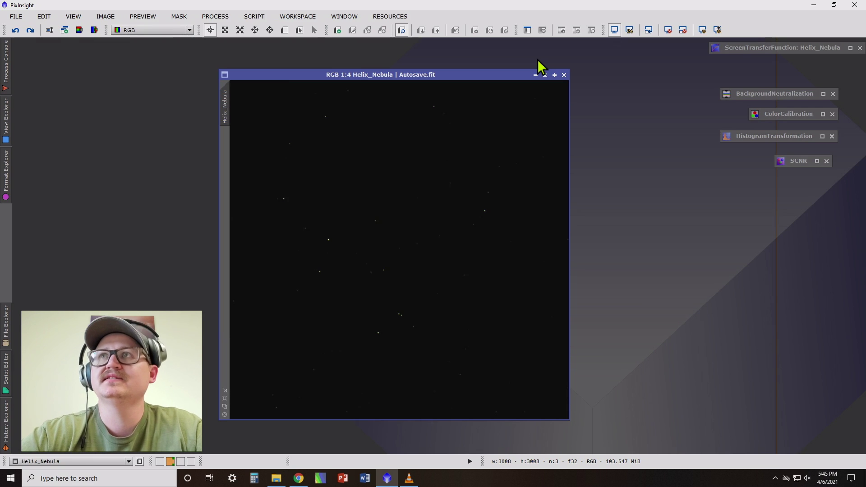
Open the ScreenTransferFunction window for the dark, linear Helix_Nebula image
double_click(766, 50)
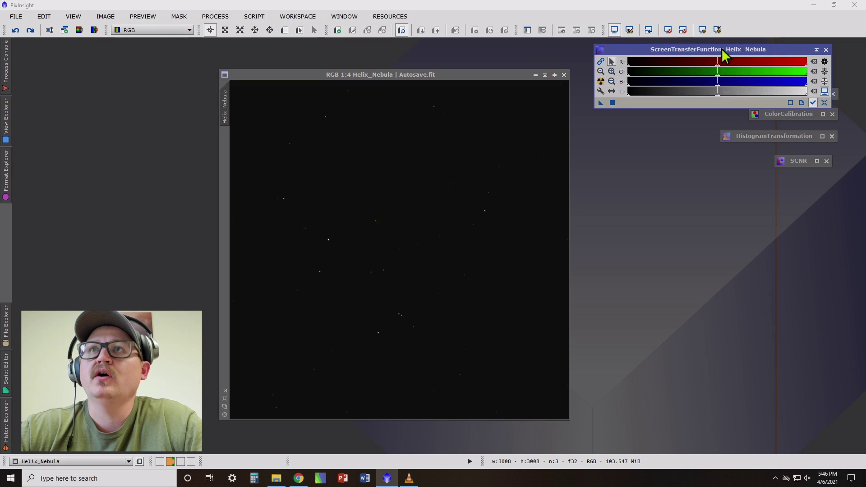
Auto-stretch Helix_Nebula with Link RGB Channels off, showing a red ring and teal core
drag(724, 49, 731, 56)
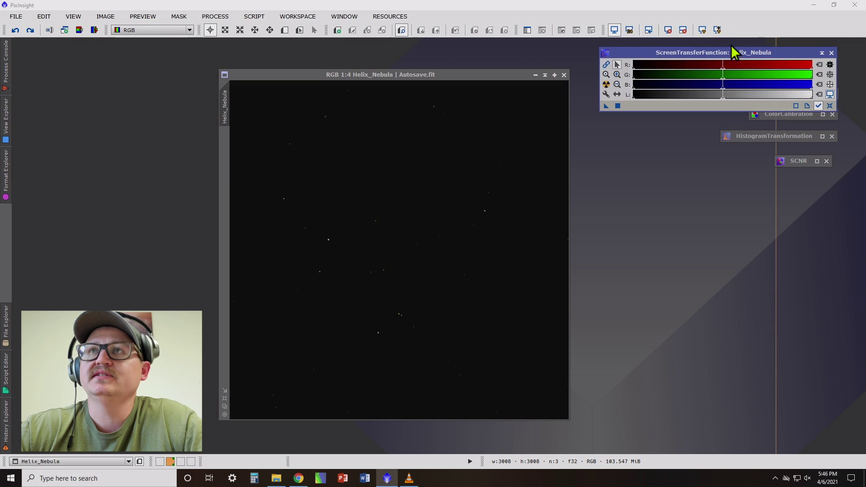
click(606, 85)
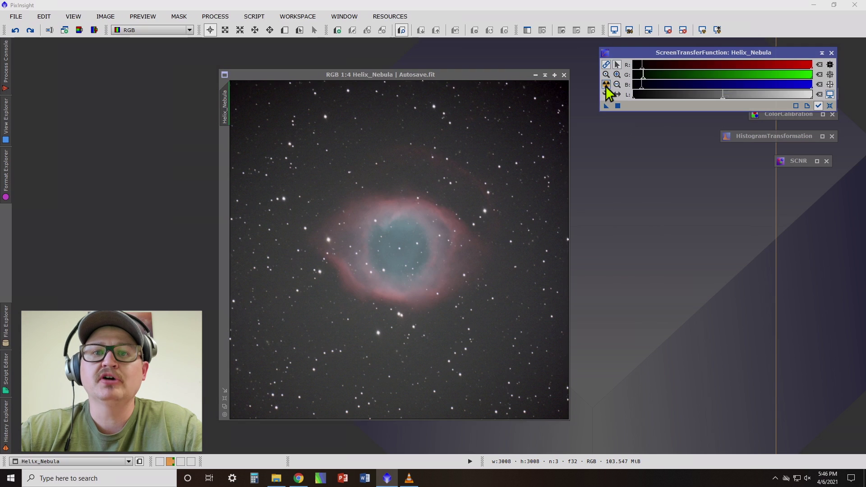
click(606, 85)
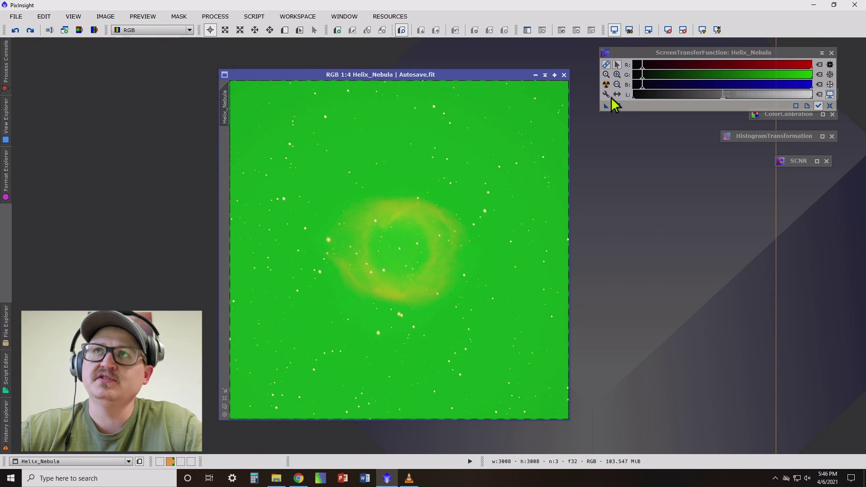
click(606, 64)
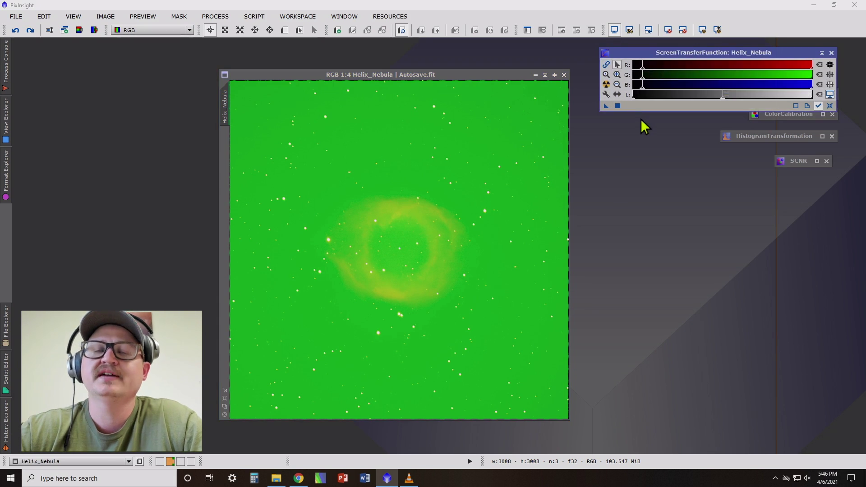
click(606, 85)
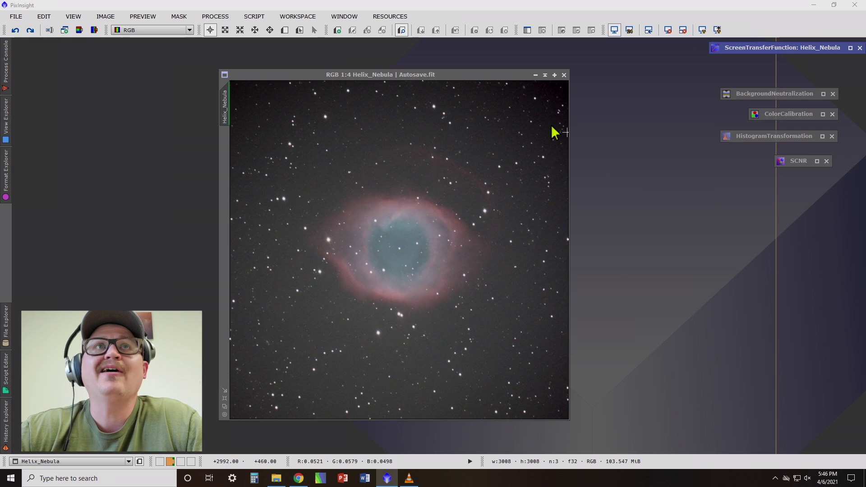
click(219, 17)
Open DynamicCrop and reset the crop area to the full image
mouse_move(303, 13)
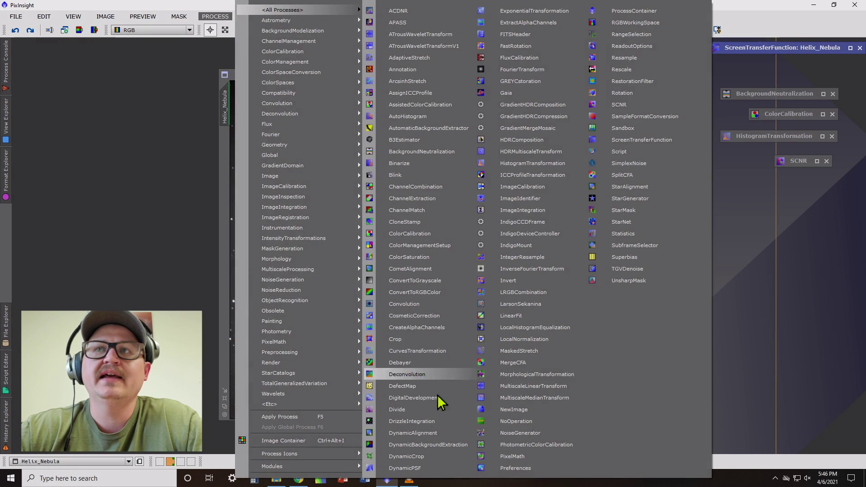
click(402, 455)
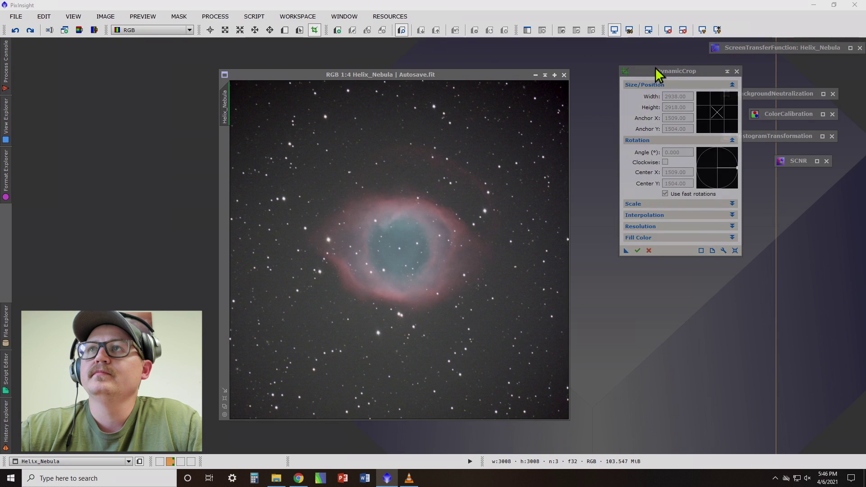
drag(660, 67, 683, 78)
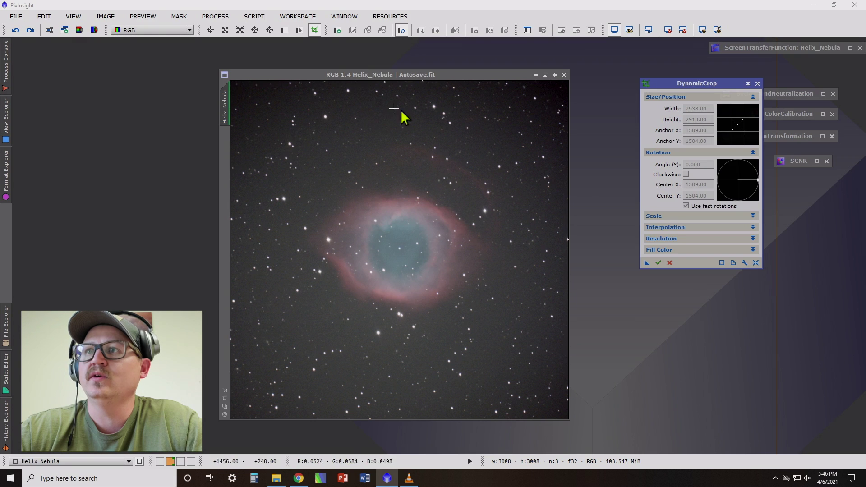
click(755, 263)
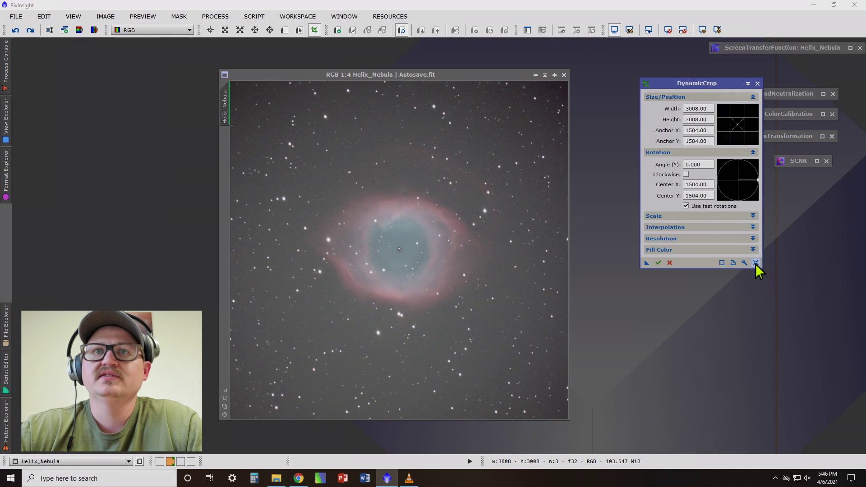
scroll(404, 246, down, 1)
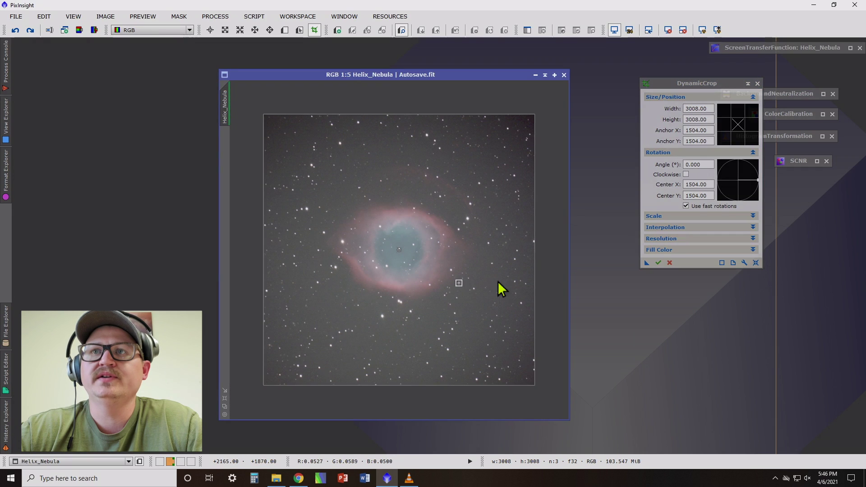
Trim the right, top, left and bottom edges and apply the crop to 2943 × 2928 pixels
drag(536, 248, 532, 247)
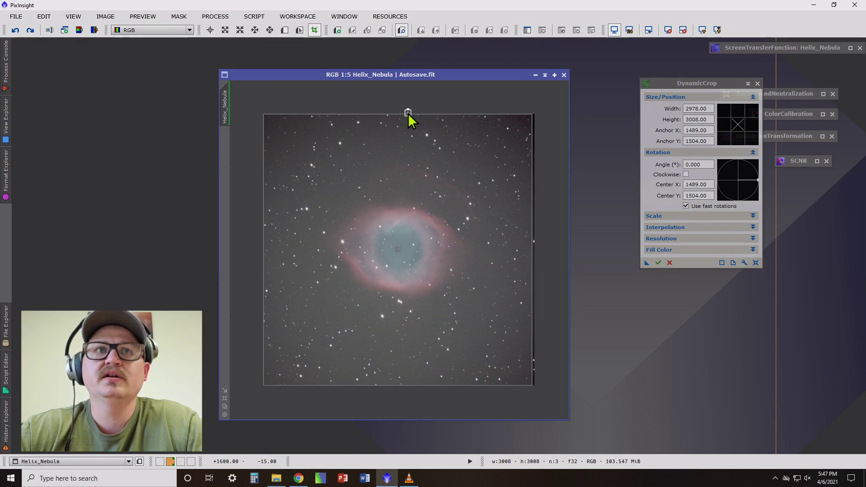
drag(409, 114, 408, 116)
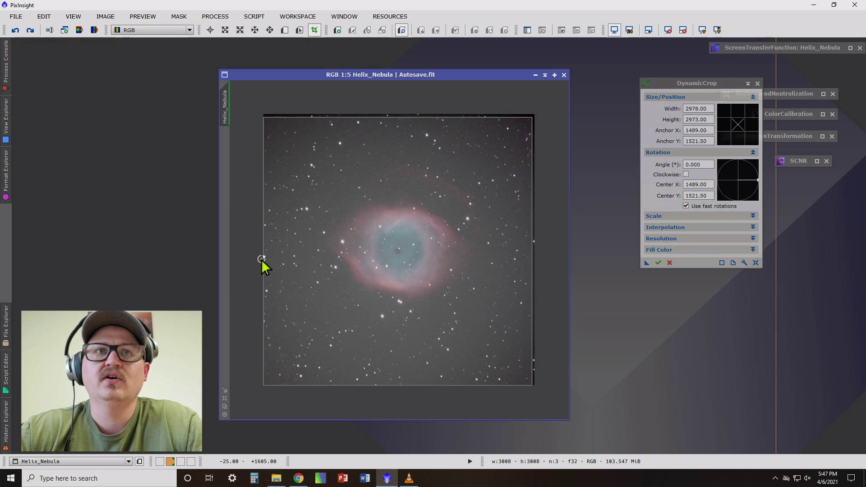
drag(263, 260, 266, 261)
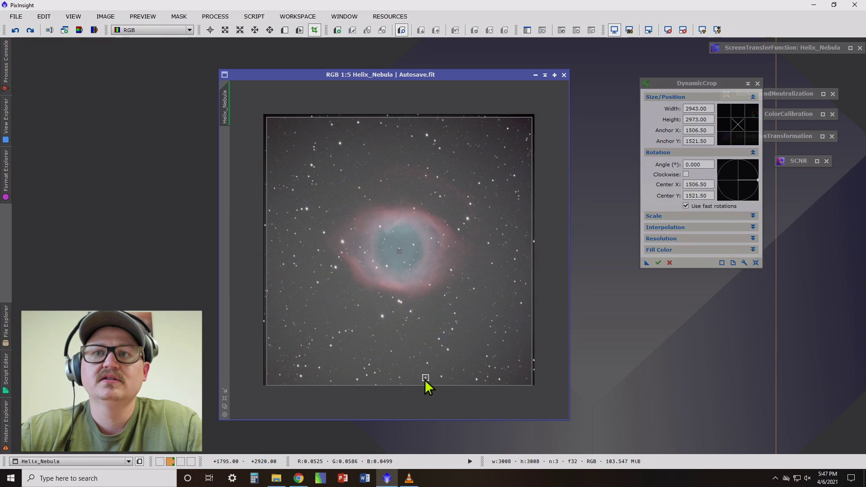
drag(407, 385, 408, 381)
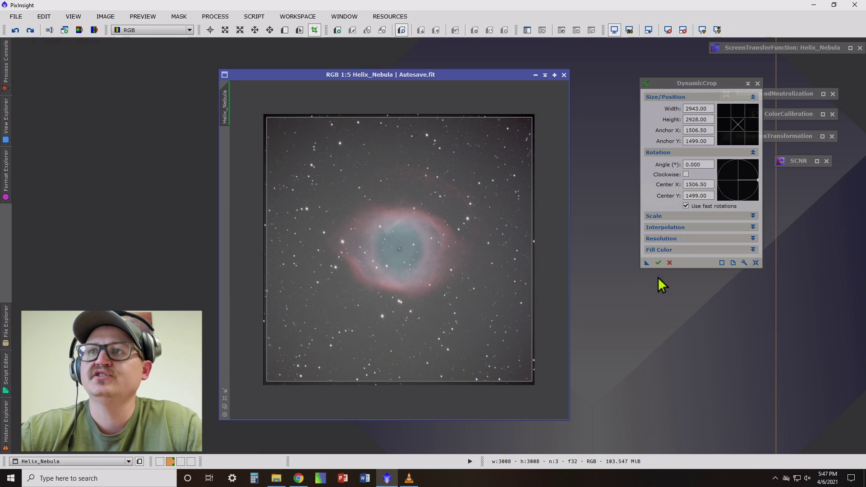
click(658, 265)
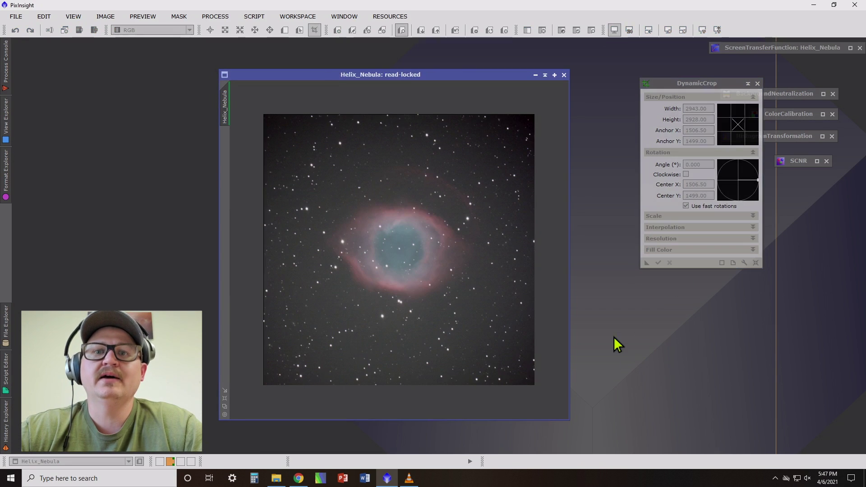
click(225, 398)
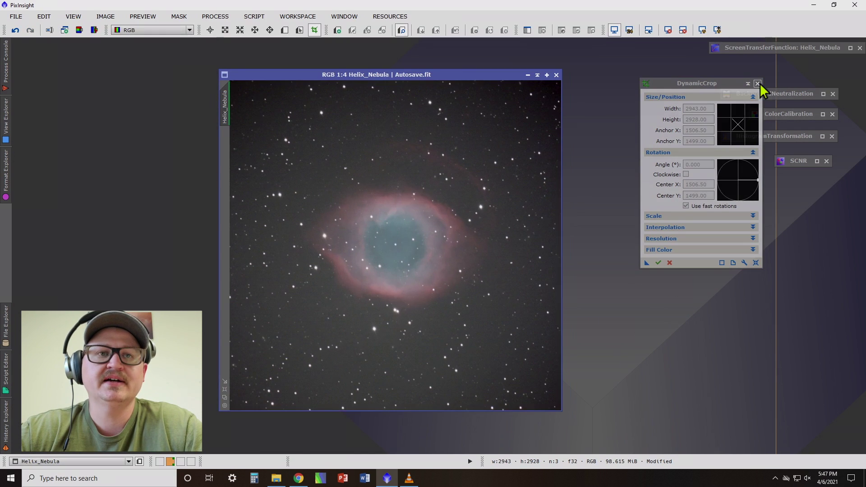
click(758, 83)
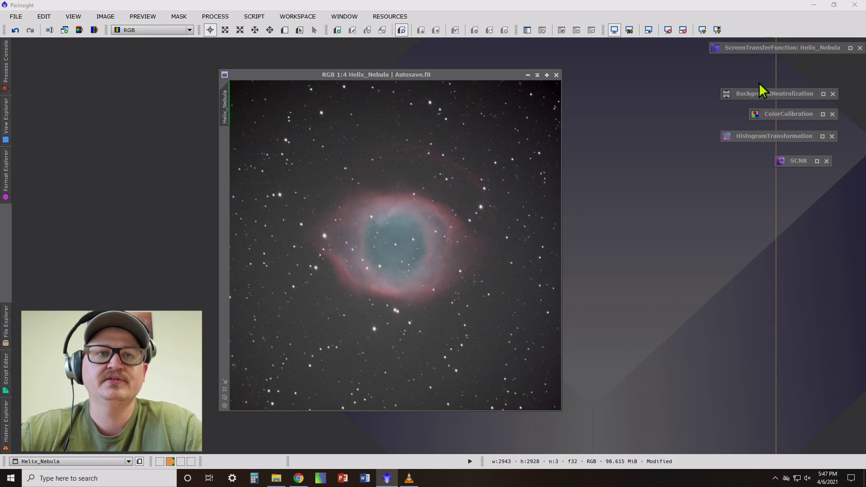
Open DynamicBackgroundExtraction and attach it to the Helix_Nebula image
click(209, 18)
click(692, 108)
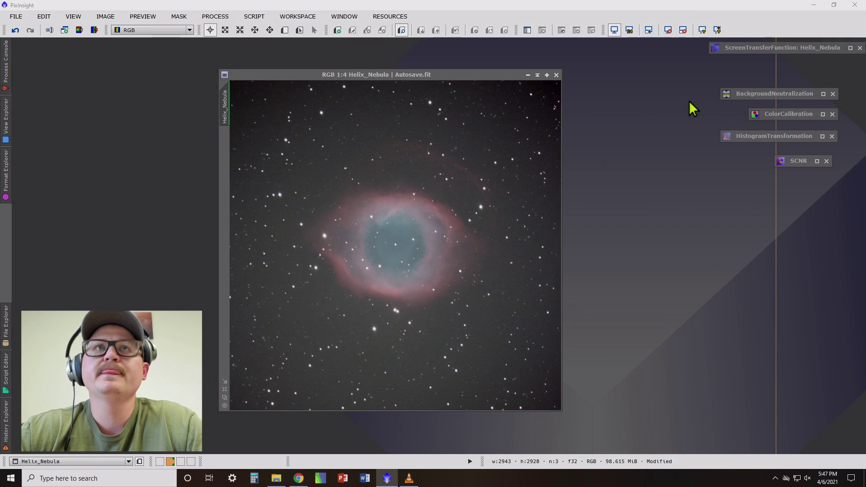
click(213, 17)
mouse_move(271, 10)
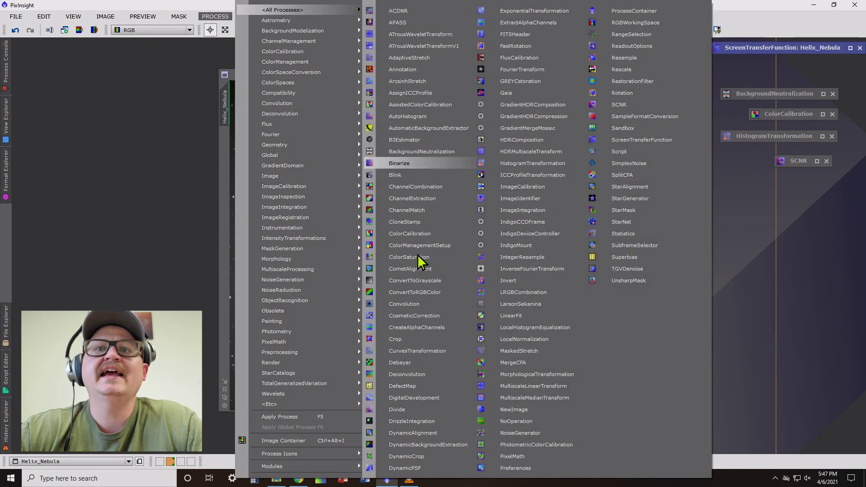
click(413, 444)
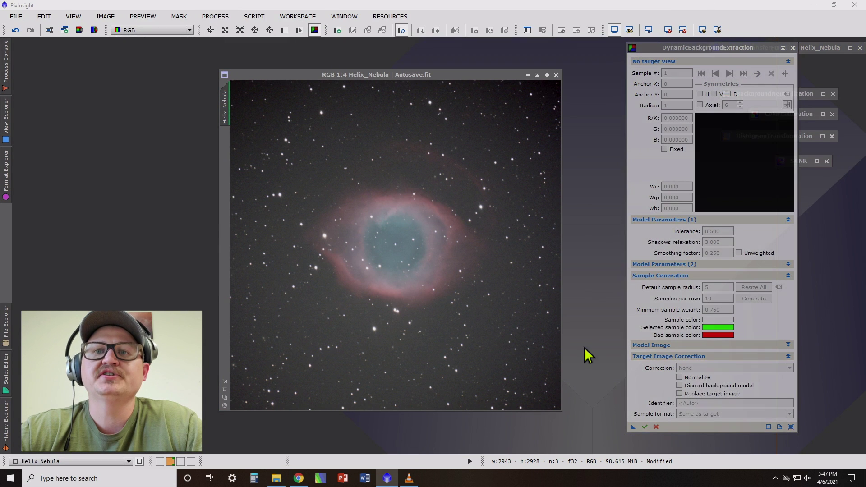
click(725, 49)
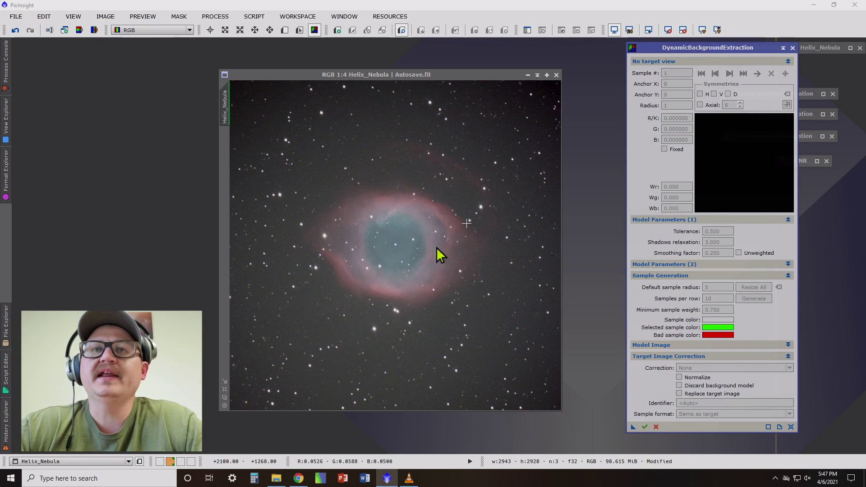
click(389, 242)
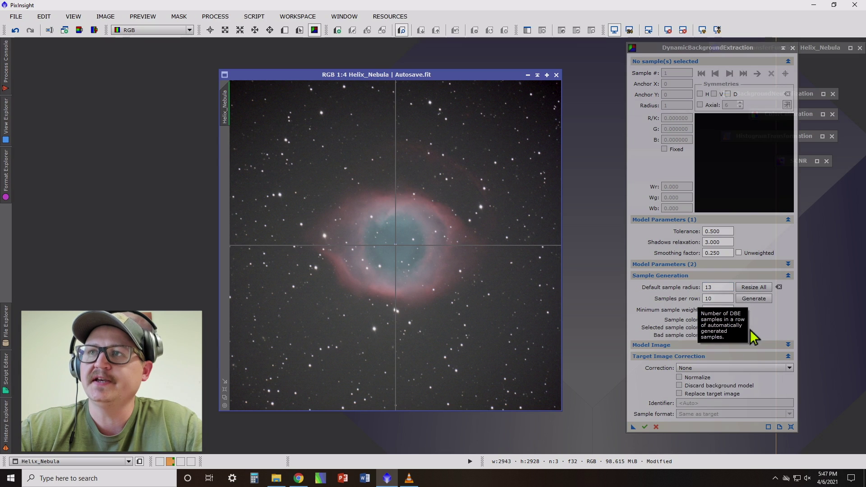
Leave Correction at None and place the first sample top-left at anchor 52, 52, radius 13
click(755, 370)
click(762, 369)
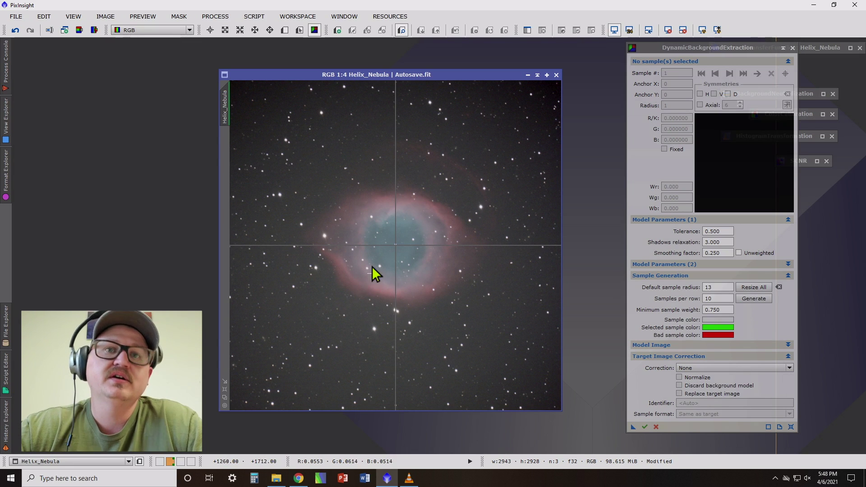
click(235, 87)
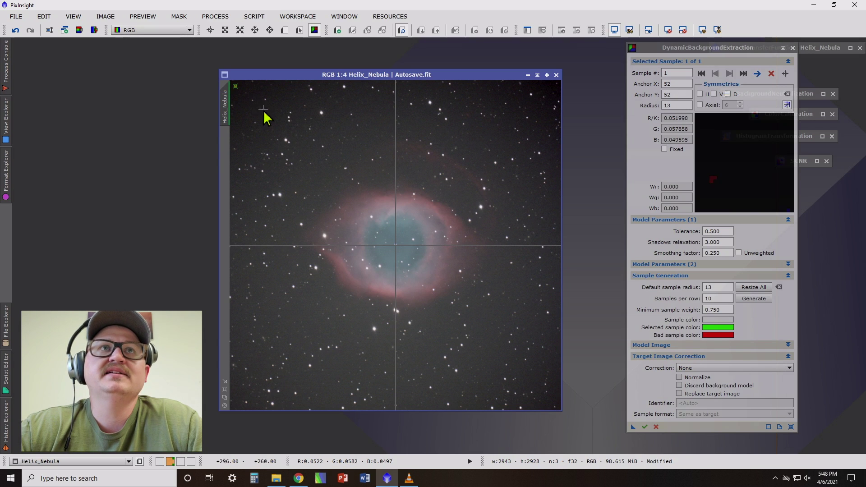
Add seven background samples in the corners and empty sky around the nebula, eight in total
click(555, 86)
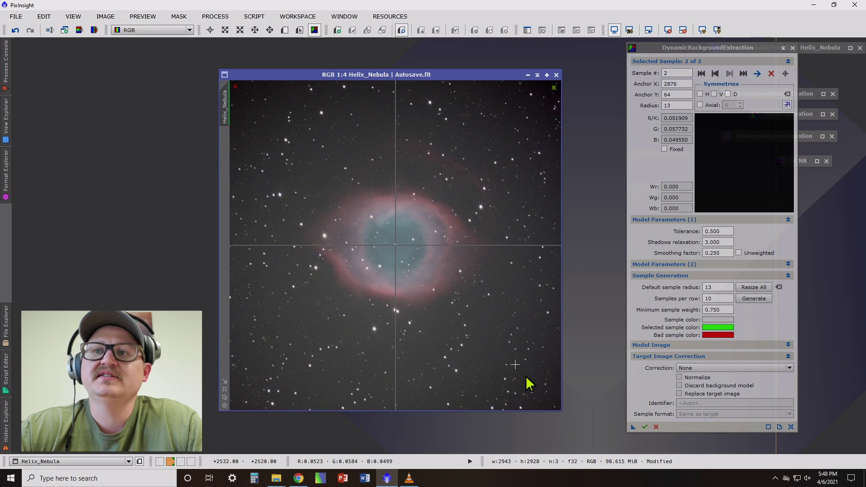
click(552, 402)
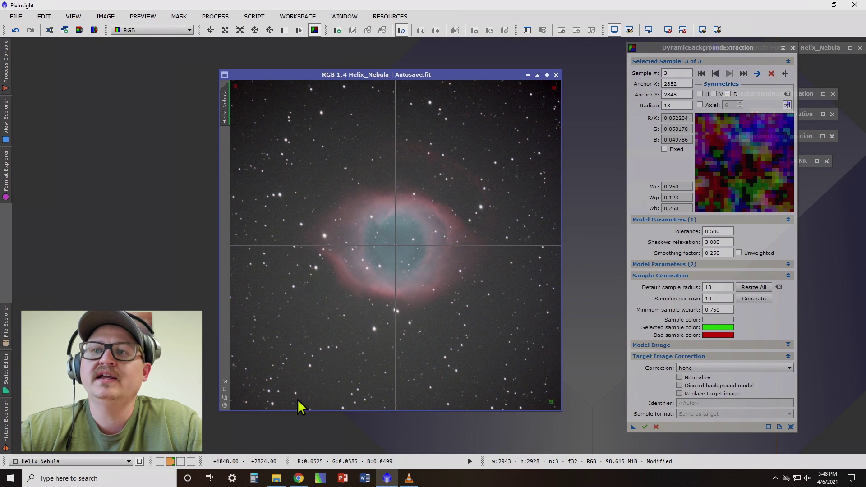
click(233, 405)
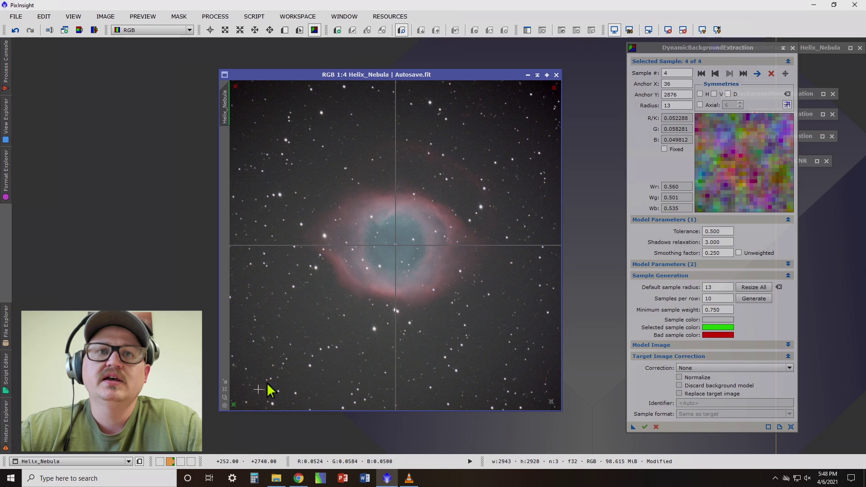
click(324, 321)
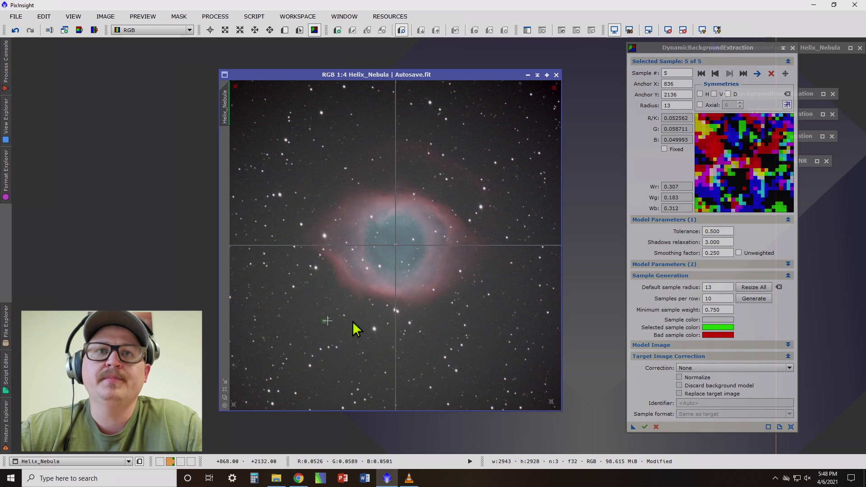
click(467, 318)
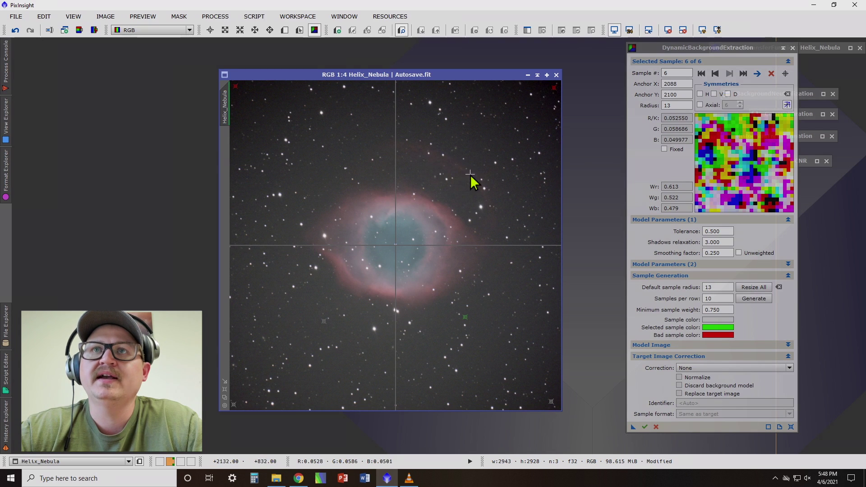
click(475, 152)
click(317, 165)
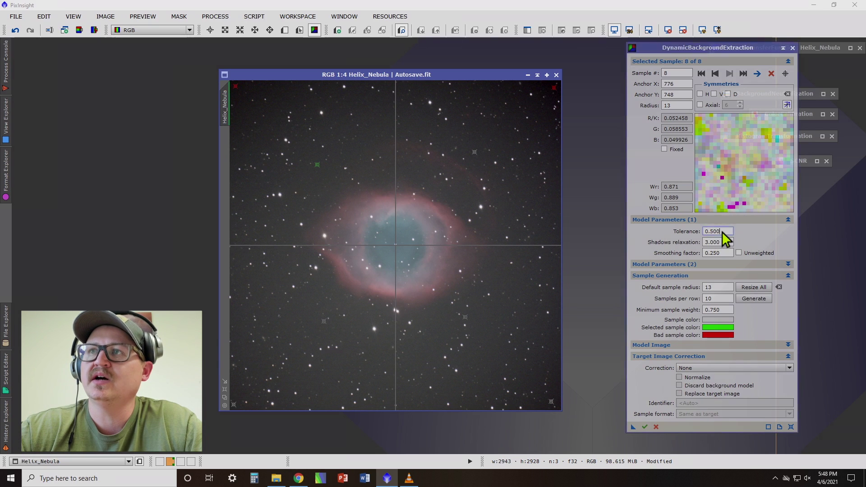
double_click(706, 232)
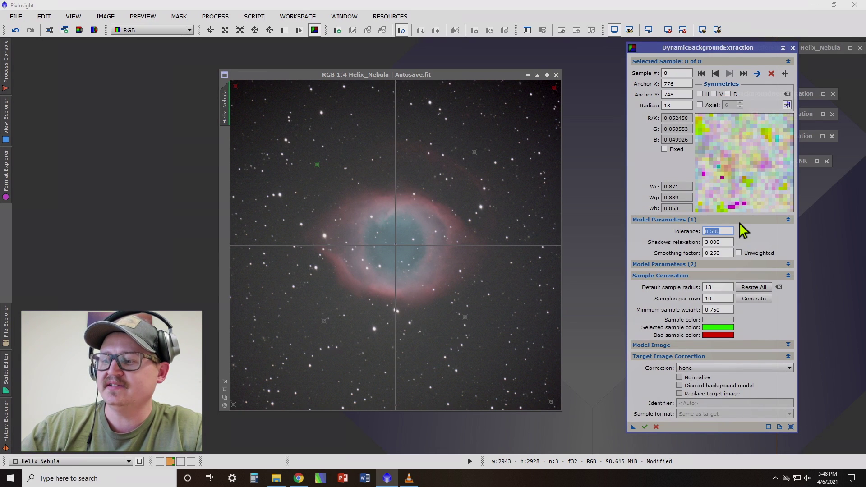
Set the DBE model tolerance to 3.000 and the smoothing factor to 0.6
text(3)
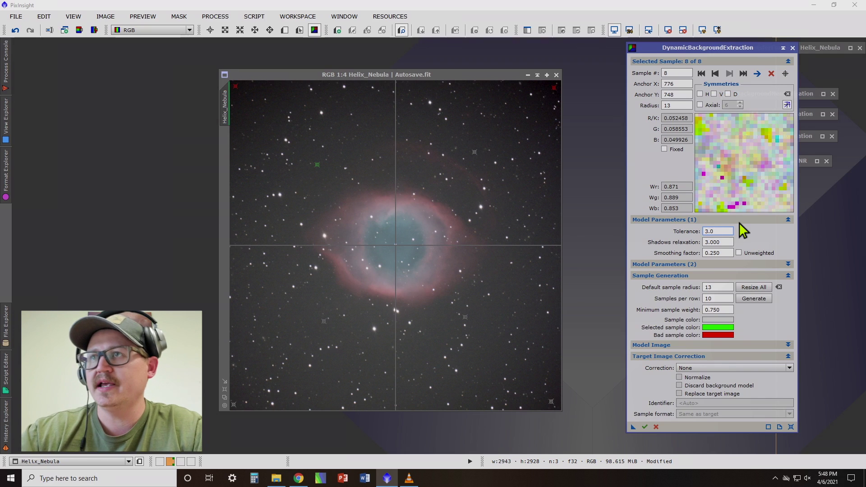
key(Tab)
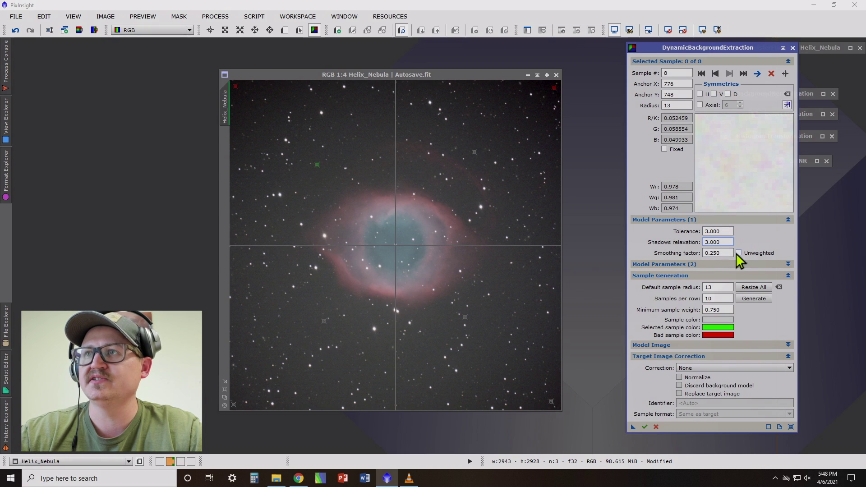
drag(727, 254, 714, 255)
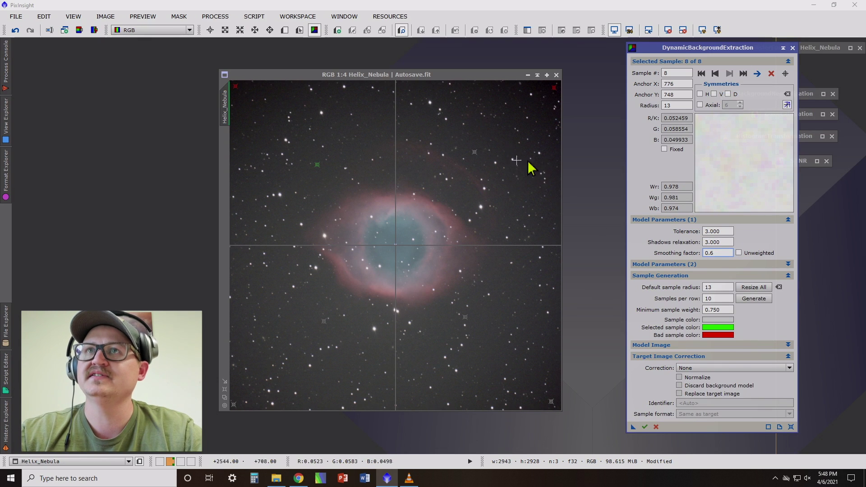
Run DBE with Division correction, Normalize on and the background model kept, creating Helix_Nebula_DBE
click(743, 367)
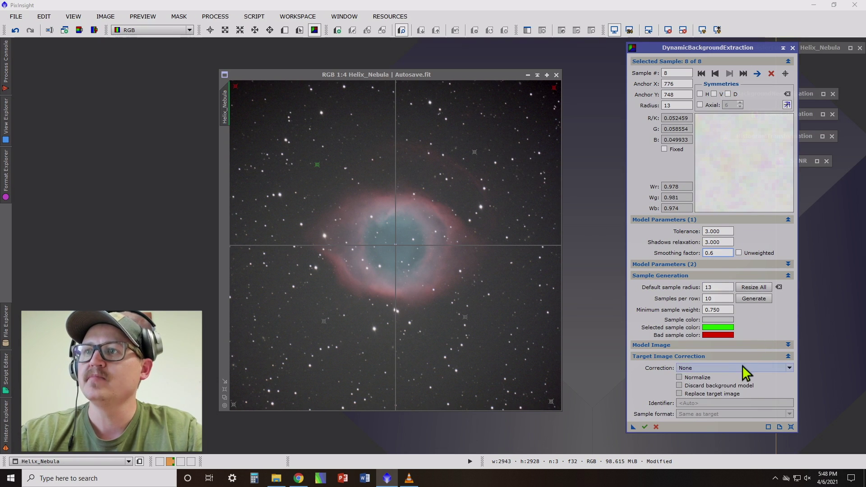
click(708, 386)
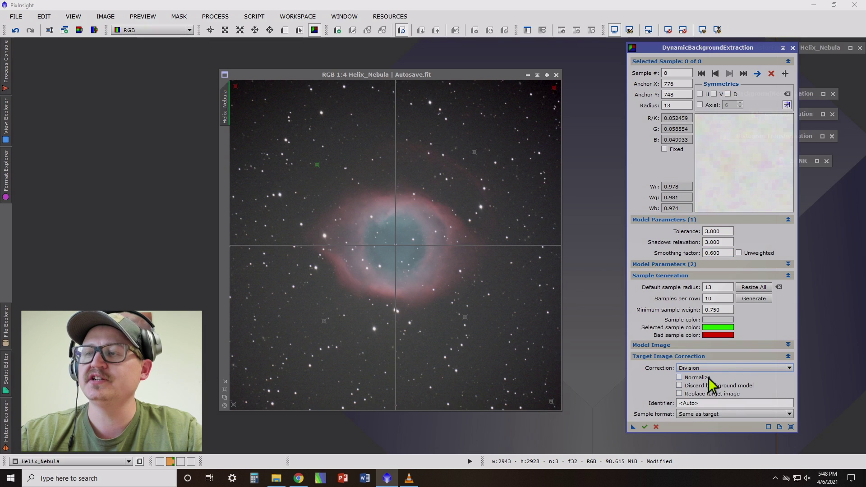
click(682, 369)
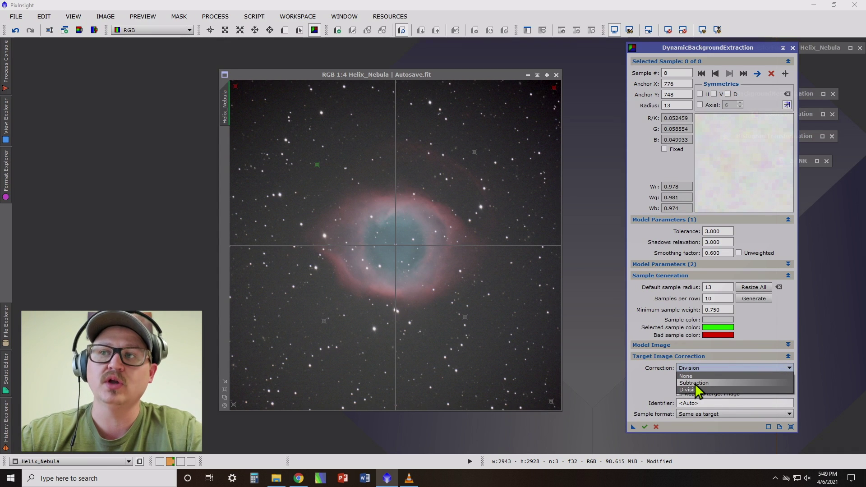
click(690, 390)
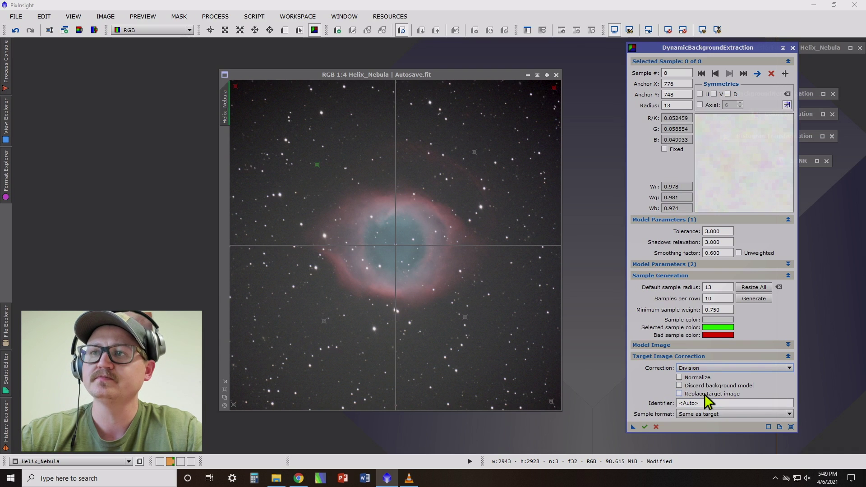
click(679, 378)
click(686, 386)
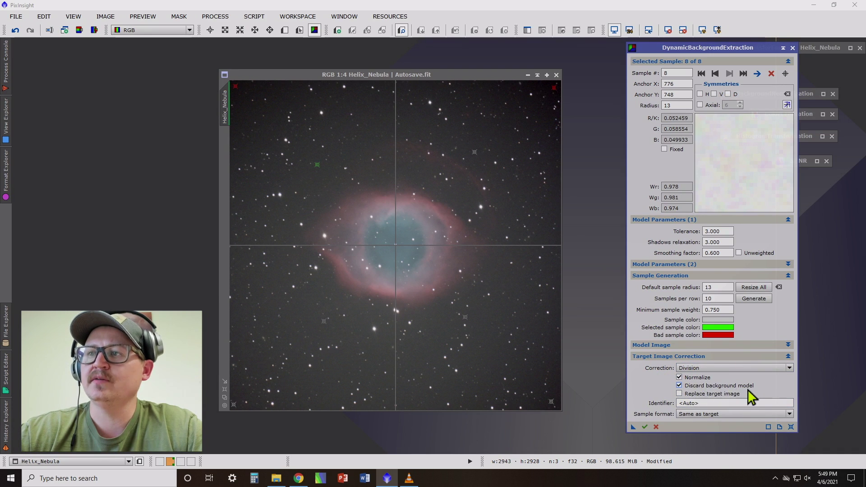
click(685, 386)
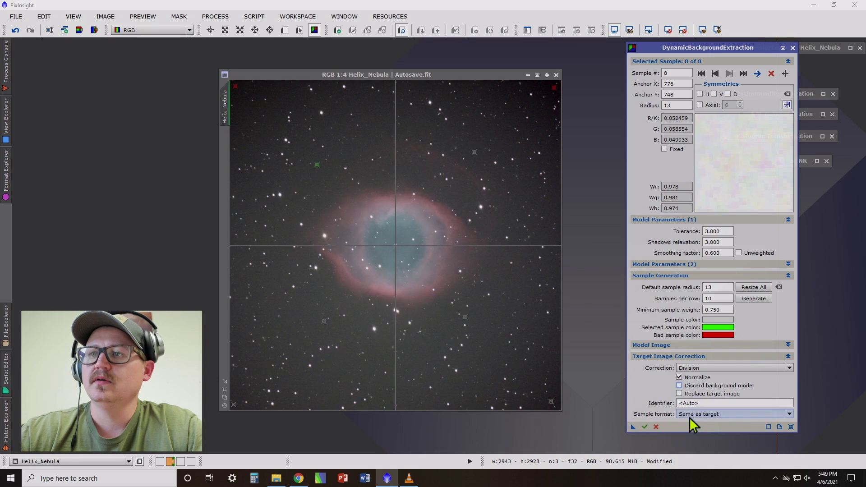
click(644, 427)
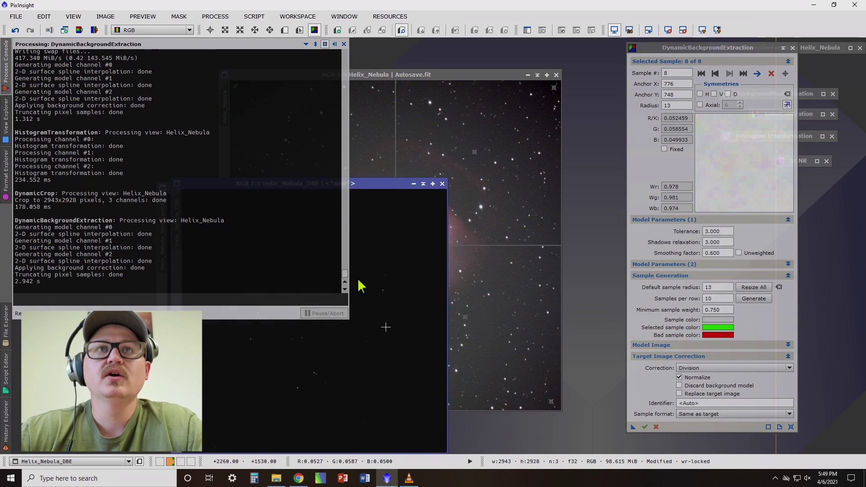
Auto-stretch the Helix_Nebula_background model to inspect it, then close it
drag(356, 184, 408, 127)
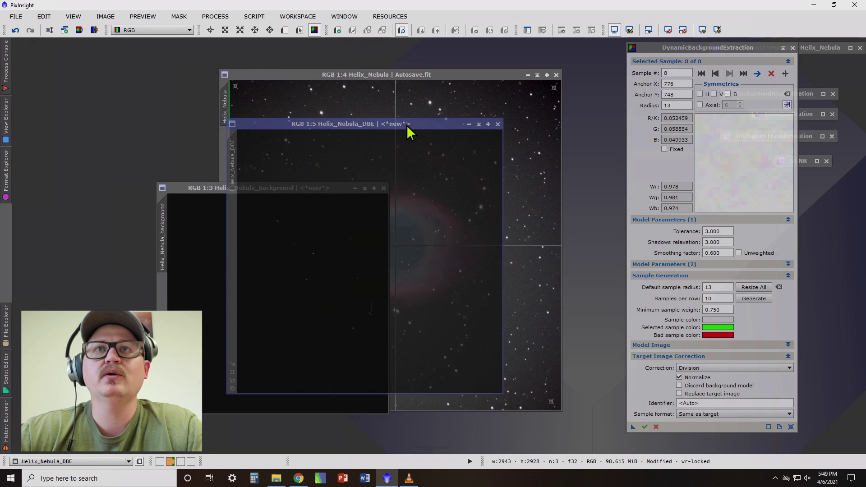
click(212, 188)
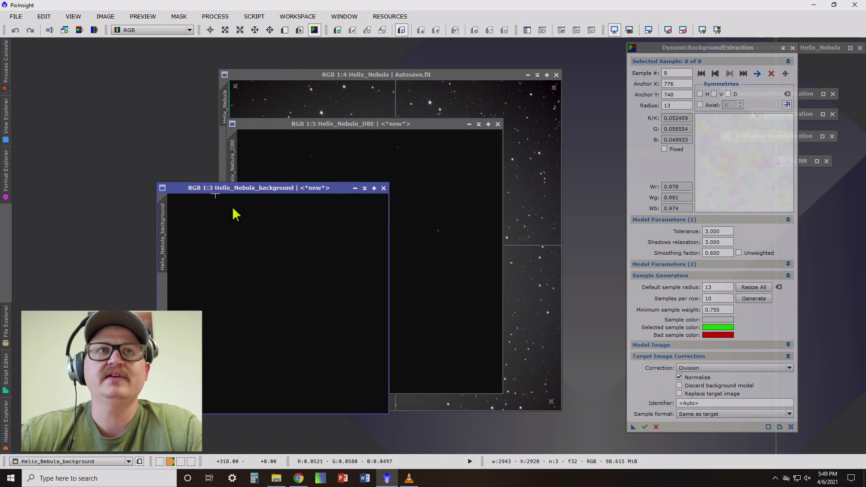
drag(246, 197, 353, 144)
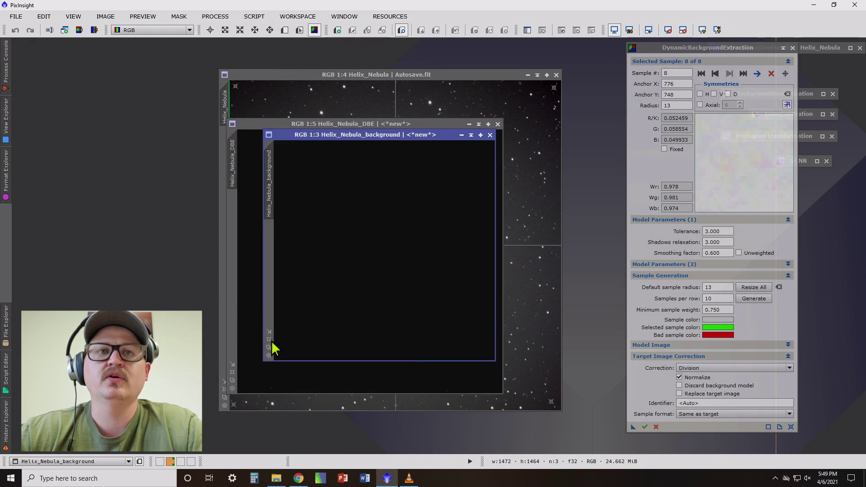
click(269, 340)
drag(391, 120, 335, 74)
click(807, 51)
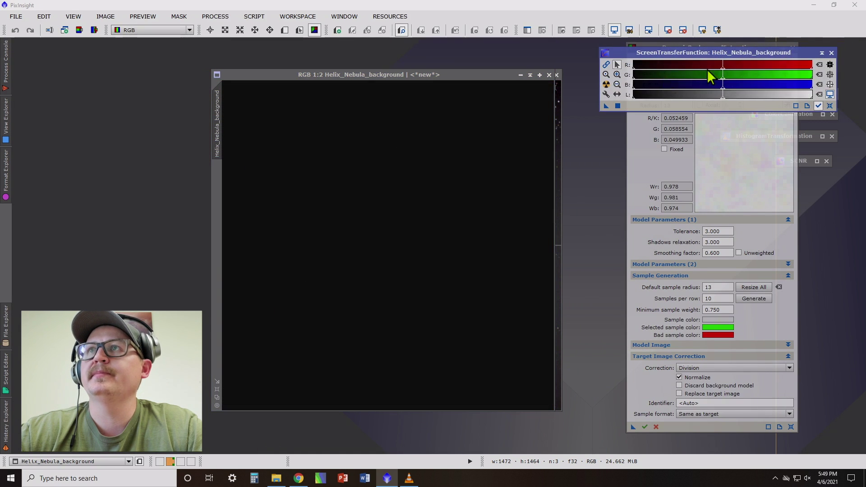
click(606, 84)
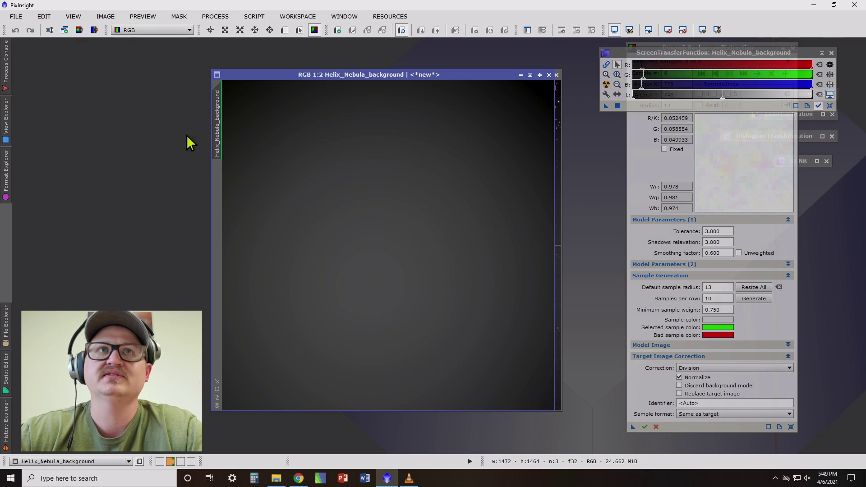
click(549, 76)
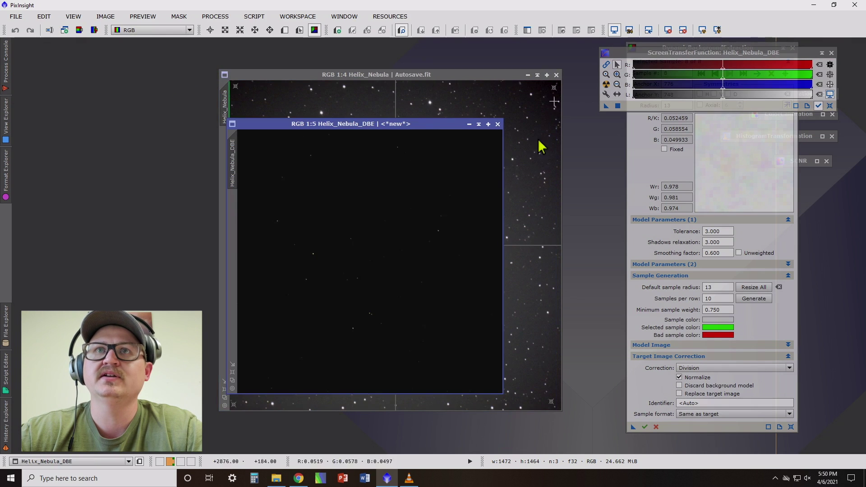
Auto-stretch Helix_Nebula_DBE to compare with the original, then close it
click(231, 374)
drag(383, 119, 382, 72)
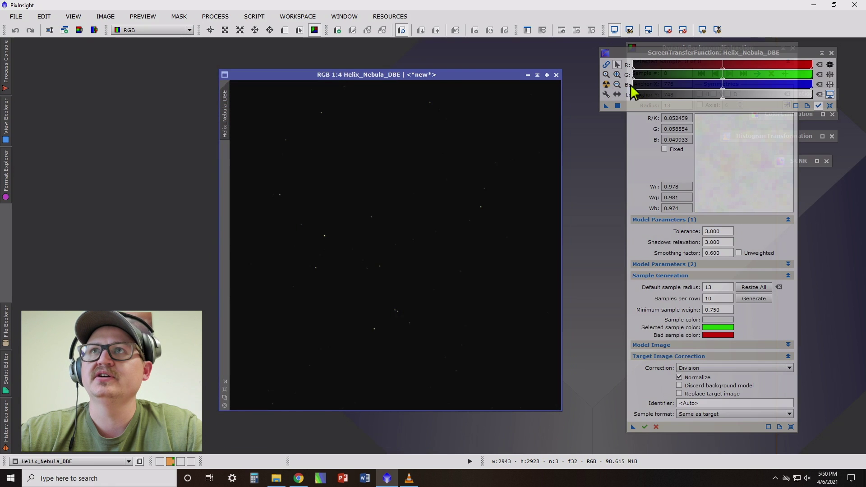
click(607, 85)
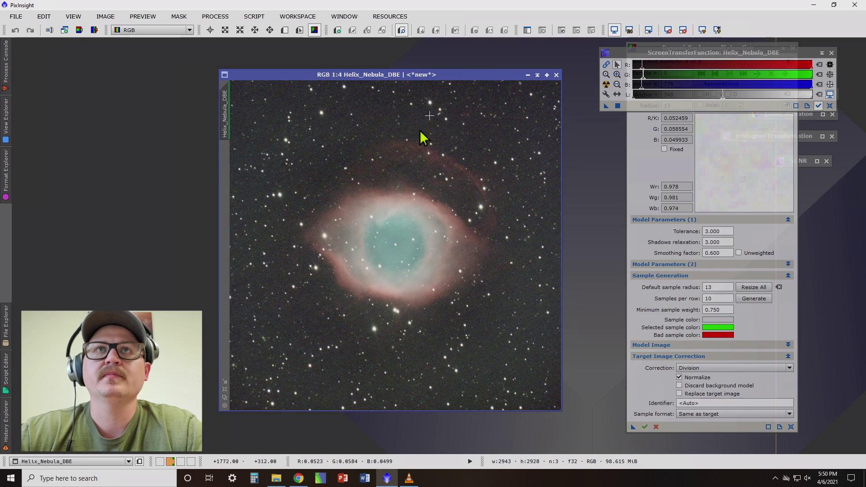
drag(383, 79, 396, 95)
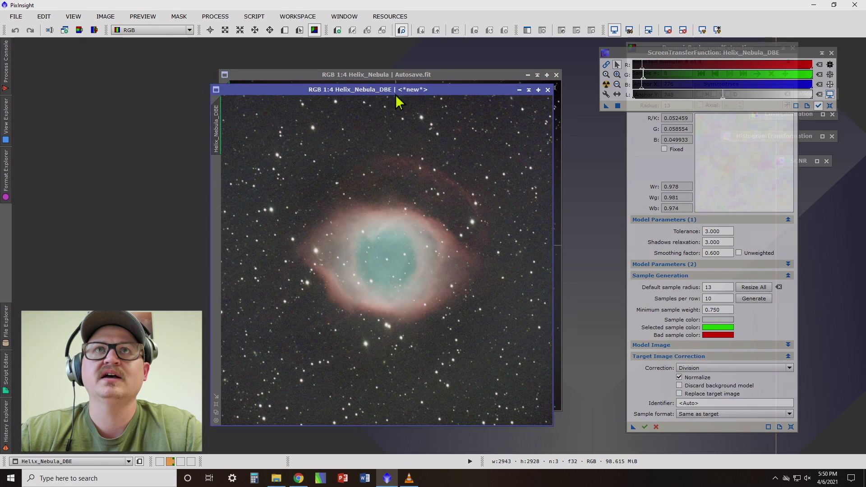
click(548, 89)
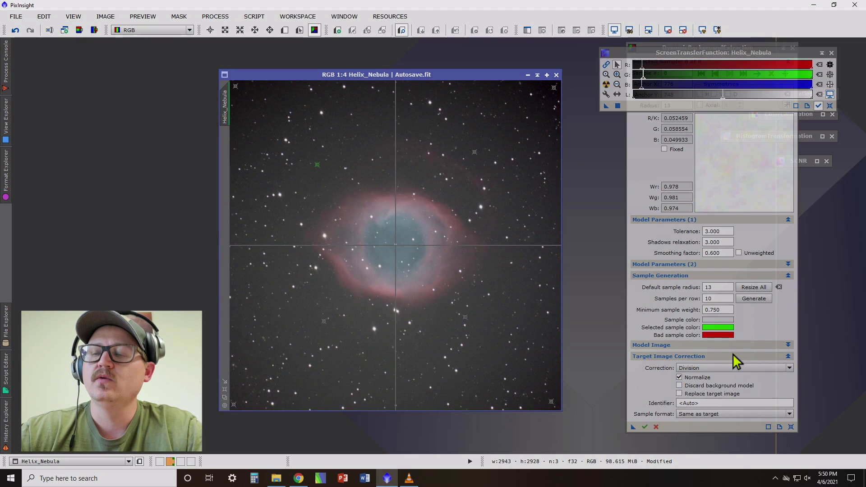
Apply DBE in place on Helix_Nebula with the background model discarded, then cancel the session
click(680, 386)
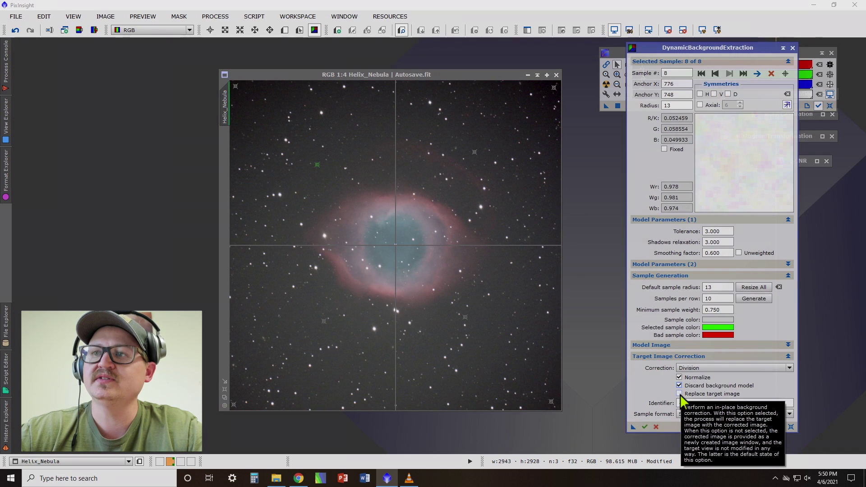
click(679, 395)
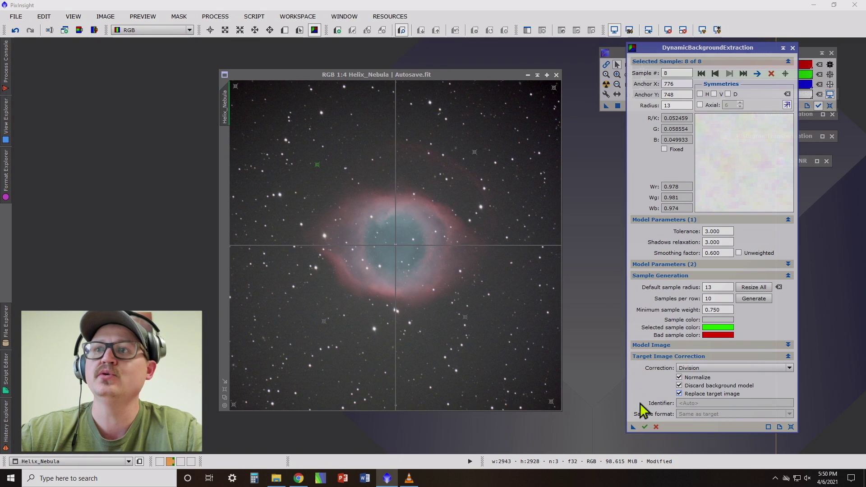
click(644, 426)
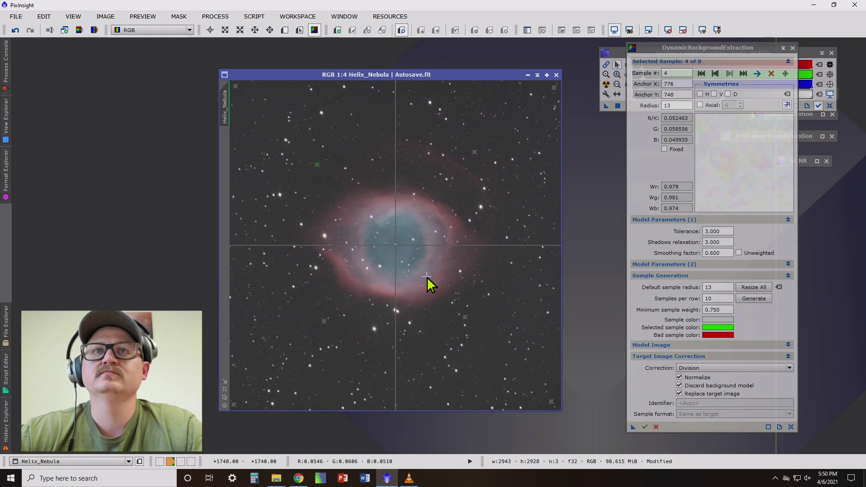
click(793, 48)
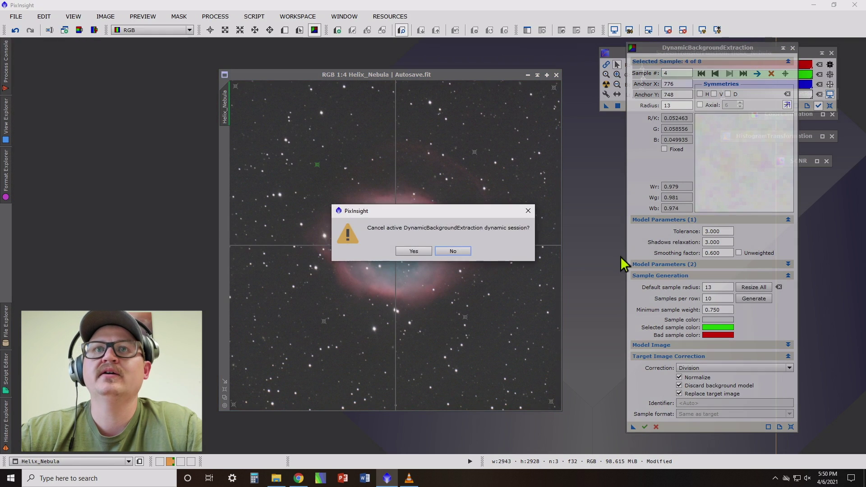
click(426, 251)
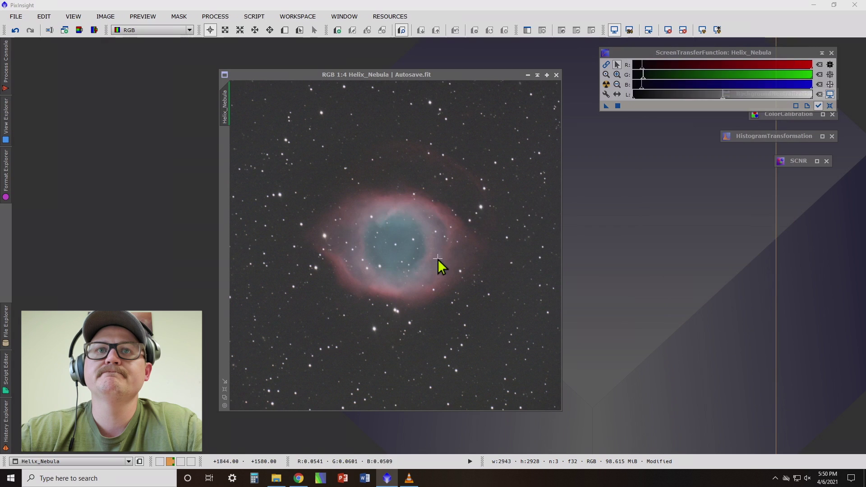
Compare before and after extraction with Undo/Redo, then open BackgroundNeutralization
click(18, 31)
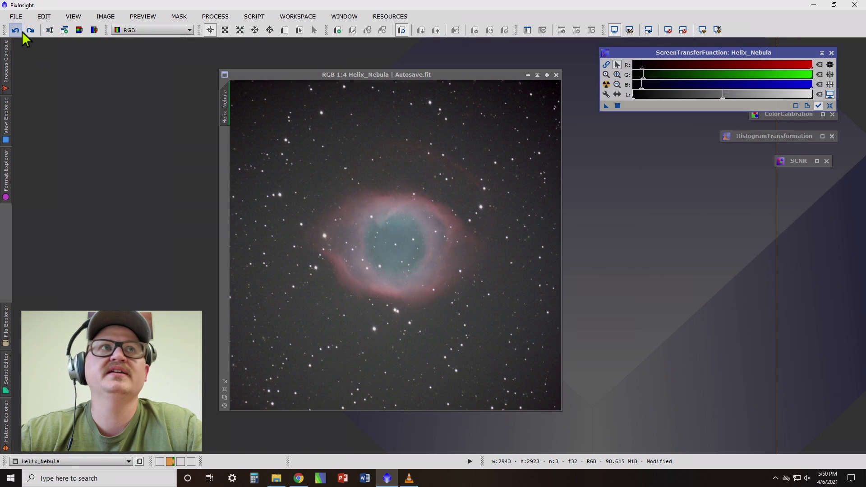
click(29, 30)
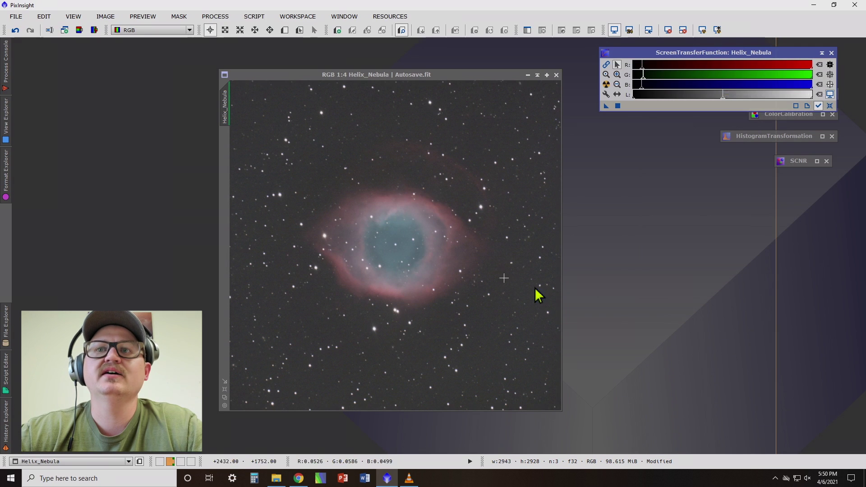
click(823, 52)
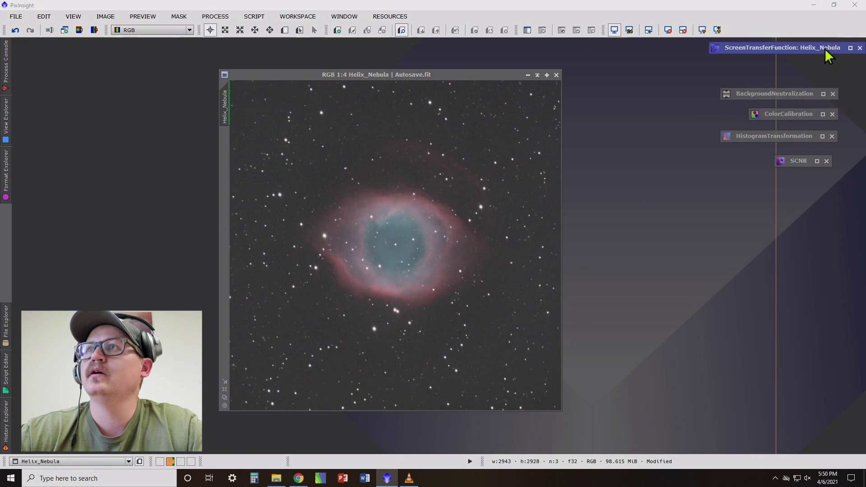
double_click(782, 101)
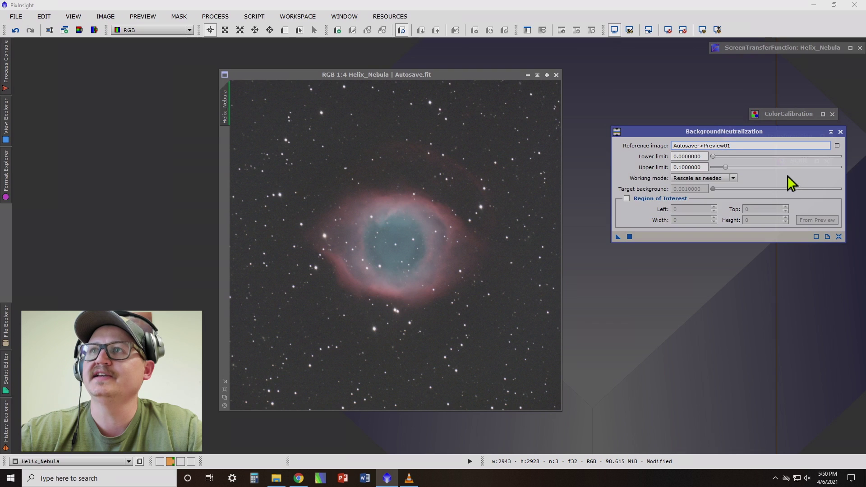
Draw Preview01 around an empty sky patch below-right of the nebula
click(282, 30)
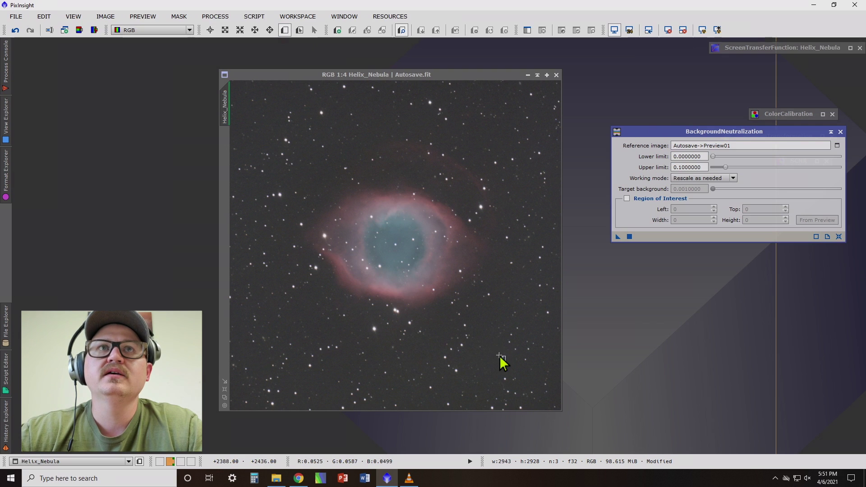
key(ctrl+plus)
key(ctrl+plus)
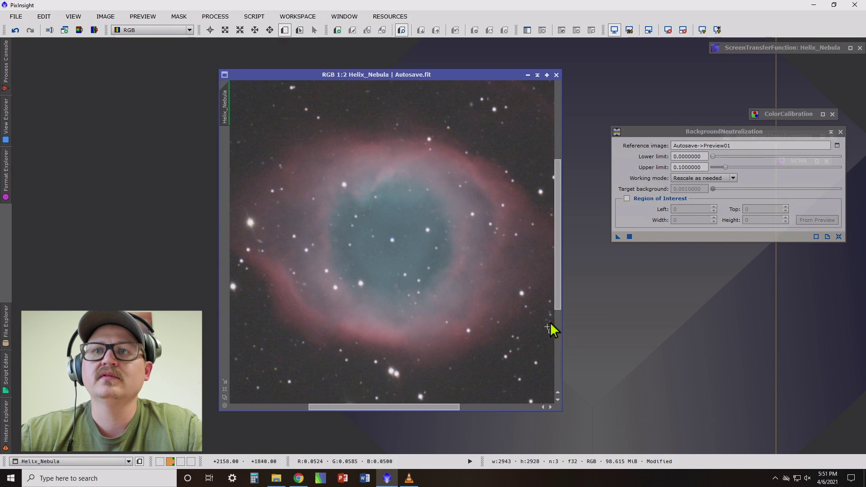
drag(559, 306, 510, 412)
drag(417, 408, 502, 406)
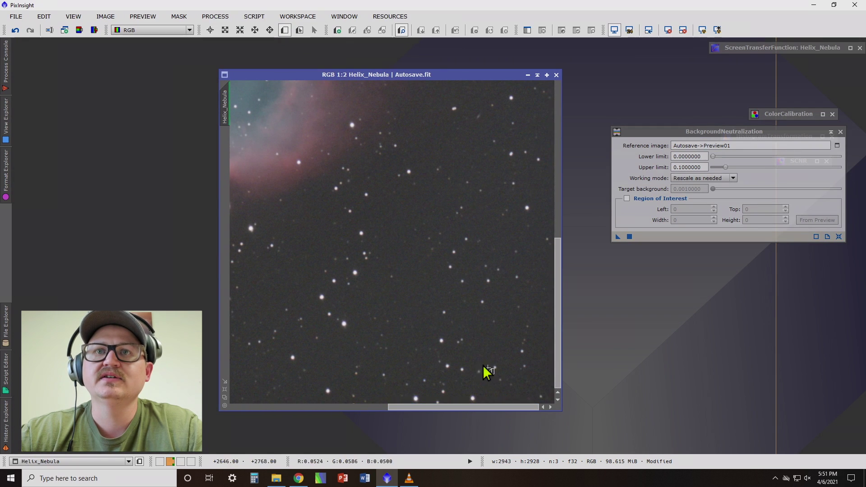
drag(399, 277, 428, 309)
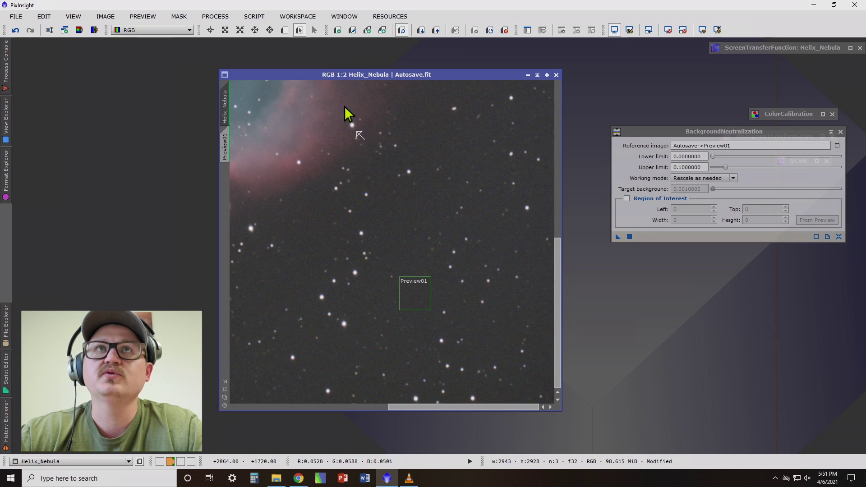
key(ctrl+minus)
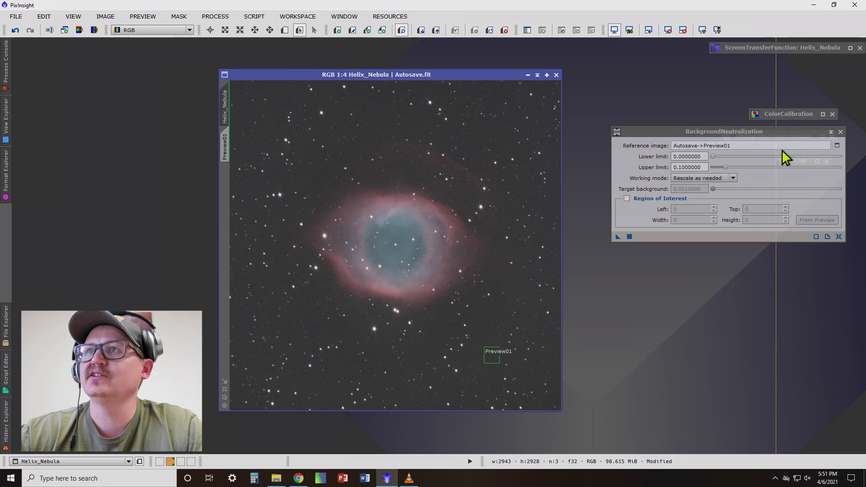
Set BackgroundNeutralization's reference image to Helix_Nebula->Preview01 and apply it to the image
click(838, 145)
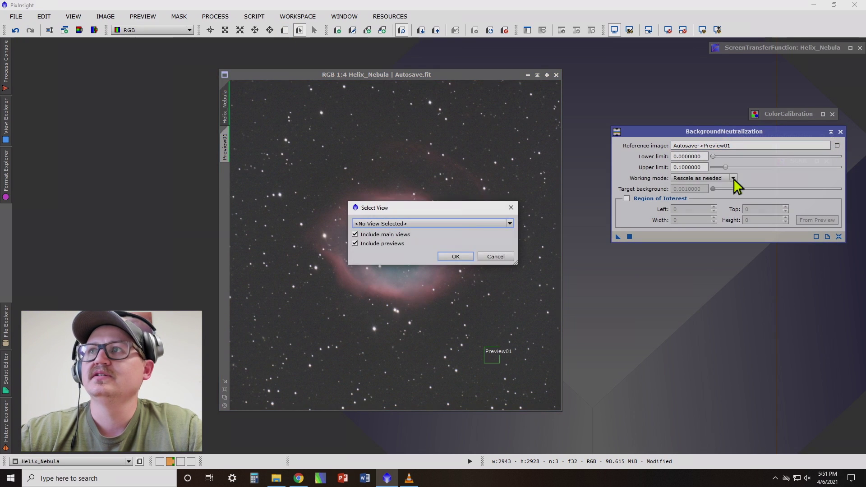
click(508, 225)
click(416, 248)
click(460, 256)
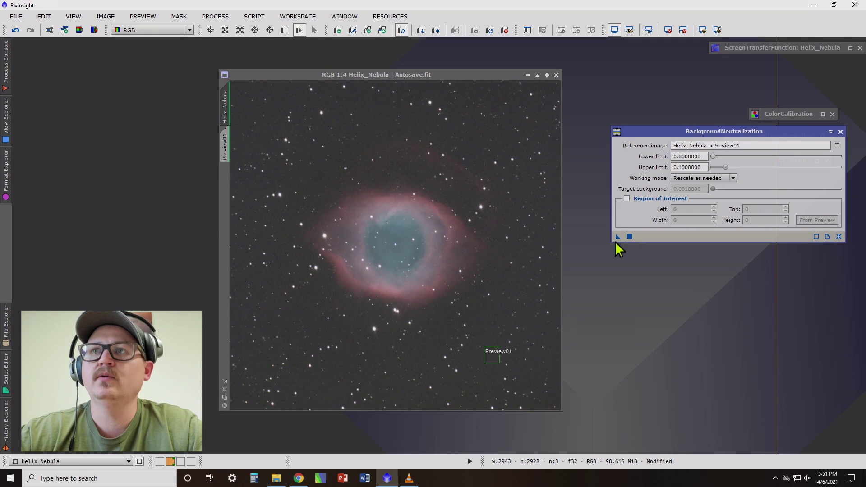
drag(617, 237, 442, 204)
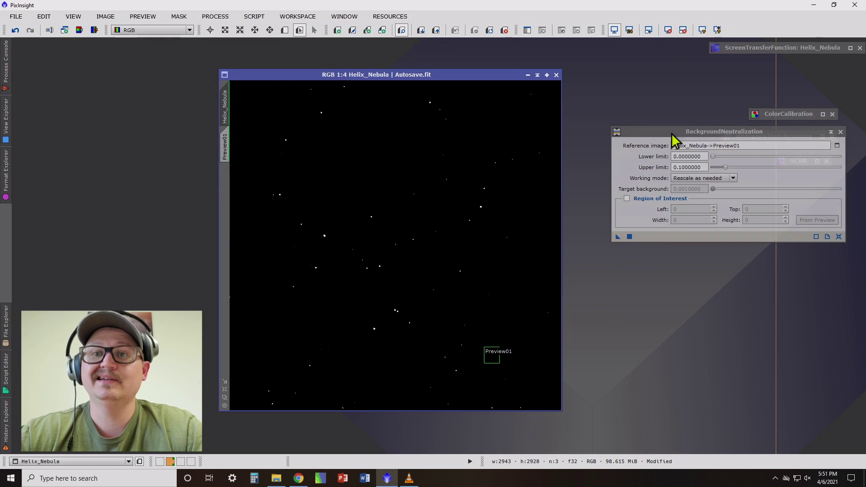
Move the BackgroundNeutralization panel aside and AutoStretch the display with ScreenTransferFunction
drag(750, 135, 755, 193)
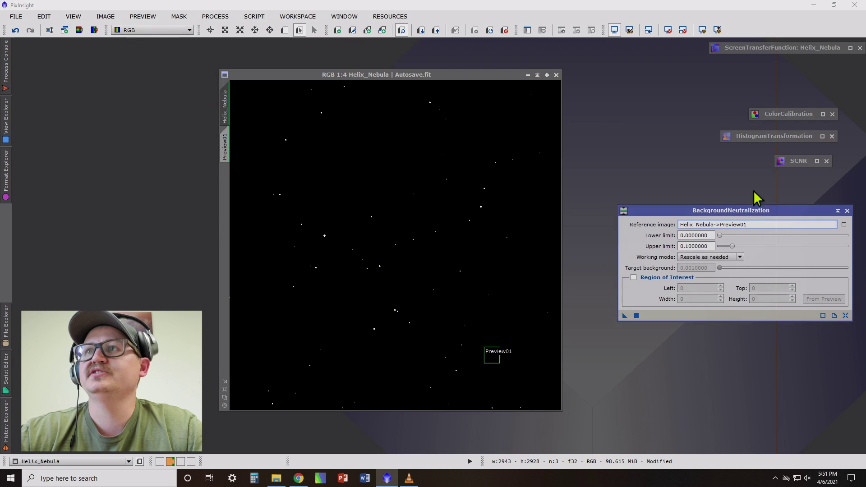
double_click(772, 58)
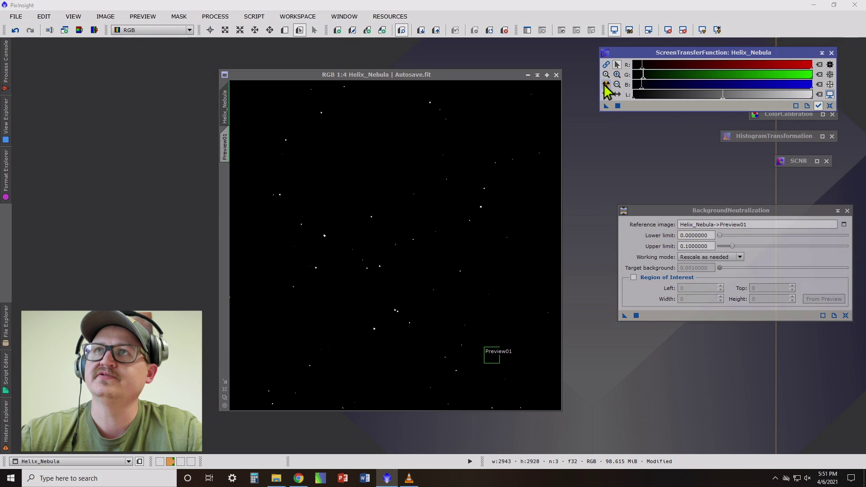
click(606, 84)
Apply ColorCalibration to Helix_Nebula with Helix_Nebula->Preview01 as the background reference
double_click(606, 167)
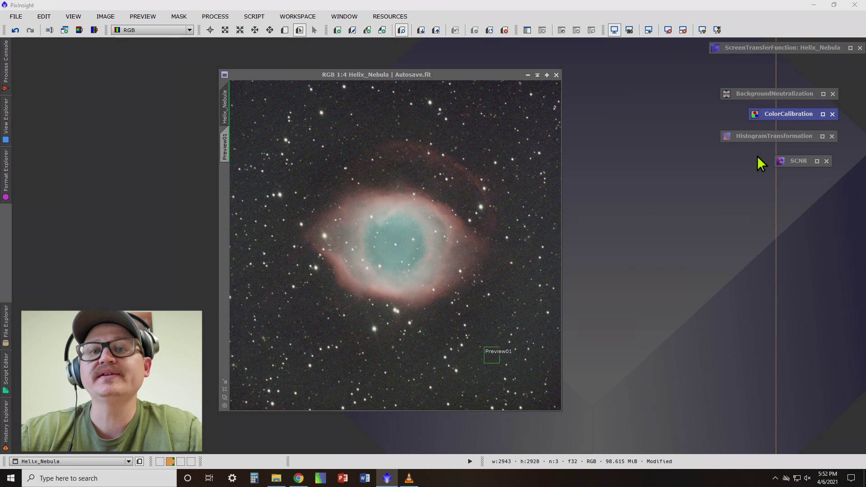
double_click(782, 114)
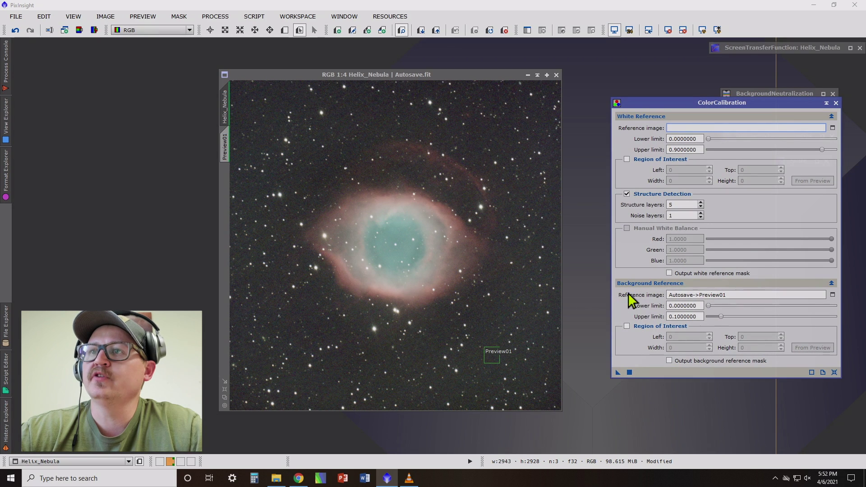
click(833, 296)
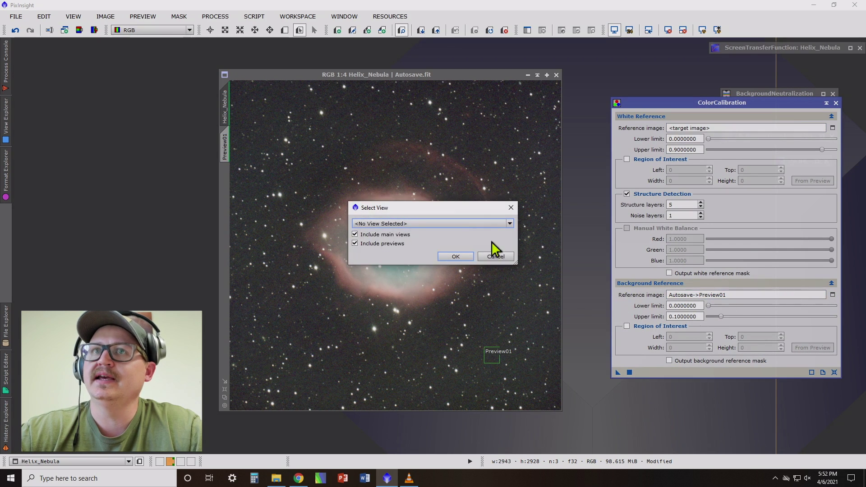
click(507, 225)
click(409, 247)
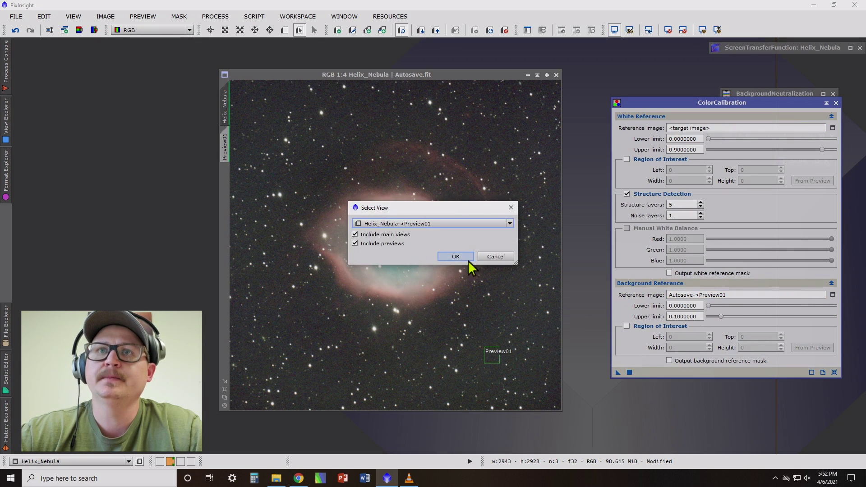
click(463, 256)
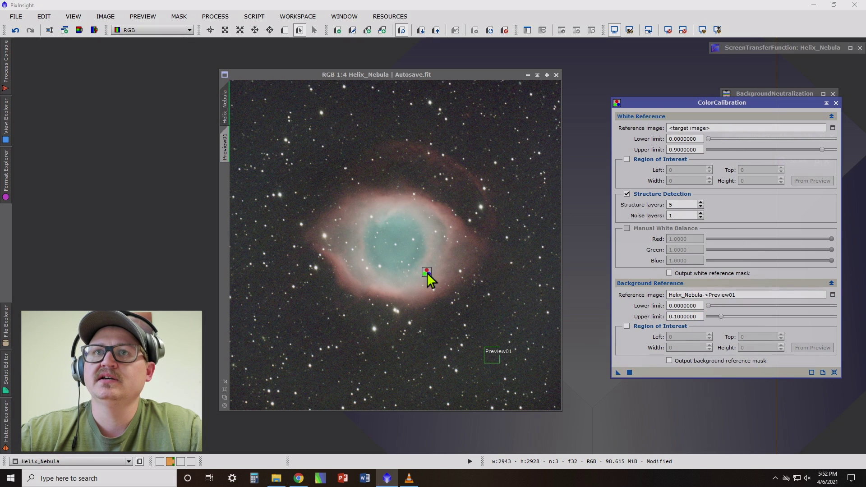
drag(426, 273, 427, 273)
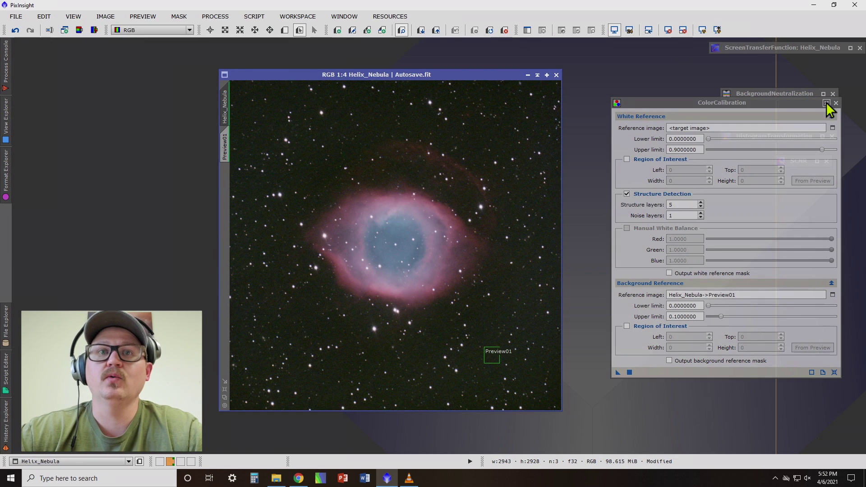
Collapse ColorCalibration and bring up the HistogramTransformation panel
click(827, 102)
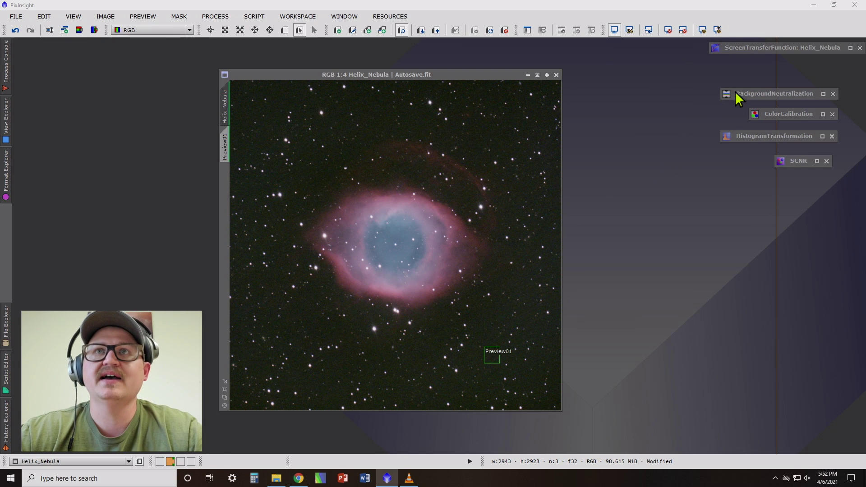
drag(735, 91, 374, 202)
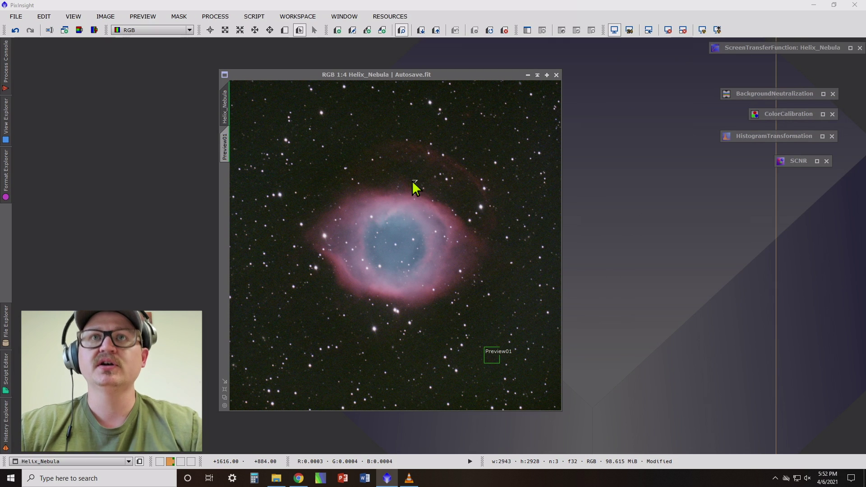
double_click(774, 136)
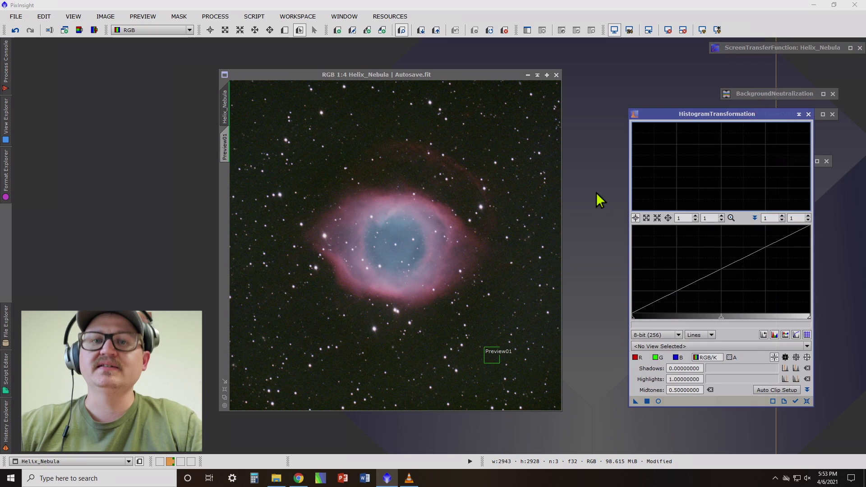
Reset the screen stretch to show linear data and start HistogramTransformation's Real-Time Preview
double_click(755, 50)
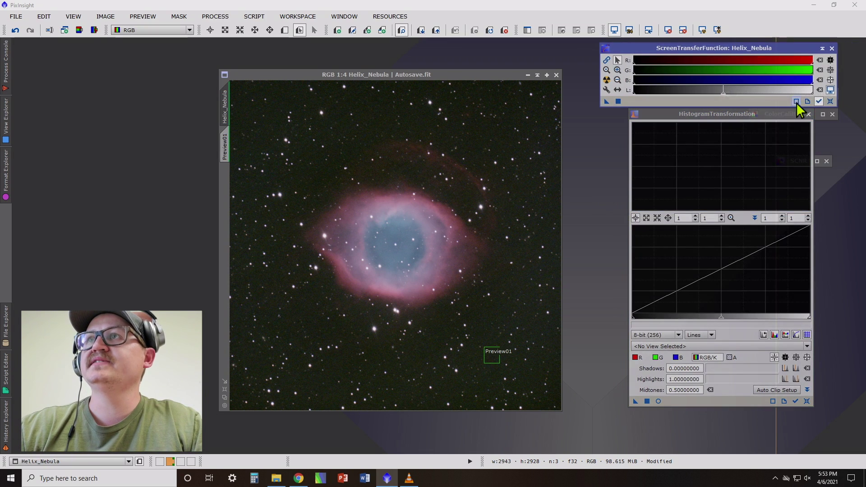
click(830, 101)
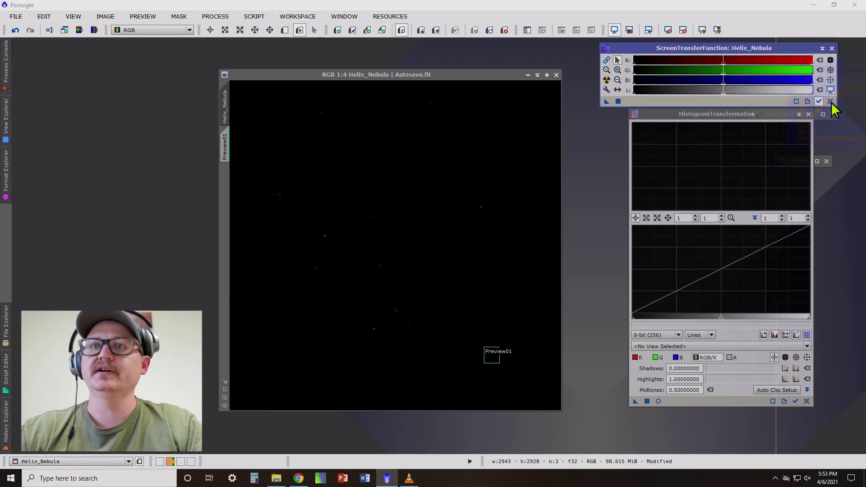
click(733, 113)
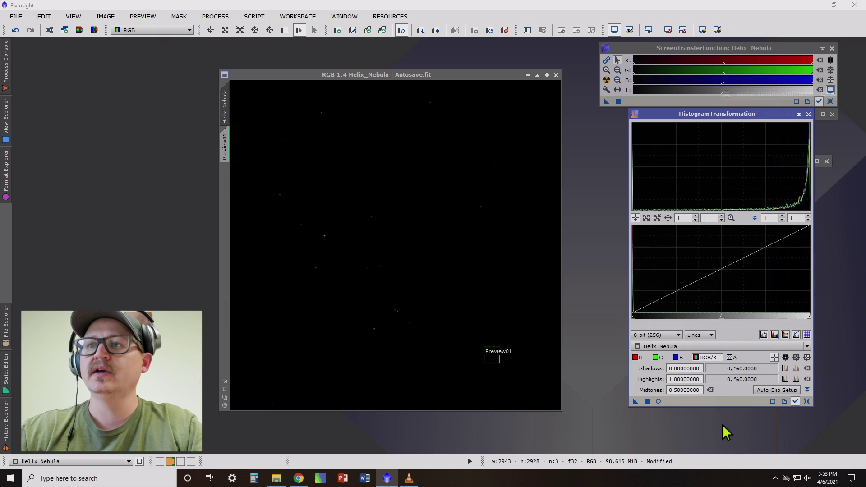
click(658, 402)
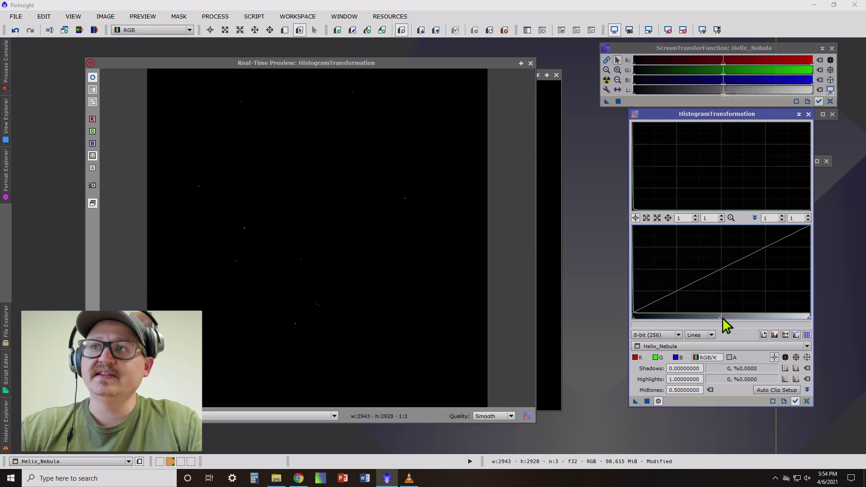
Permanently stretch Helix_Nebula with a low midtones value, then reset the curve to midtones 0.50000000
drag(722, 318, 654, 318)
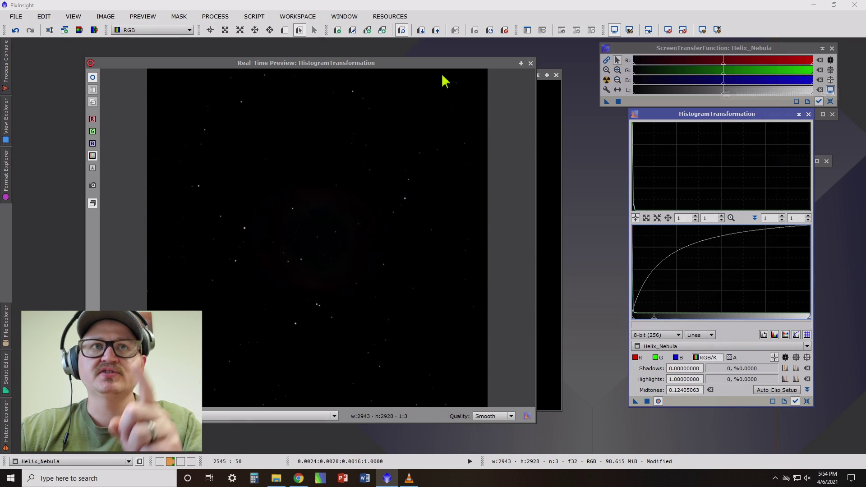
drag(442, 64, 400, 58)
drag(635, 401, 529, 259)
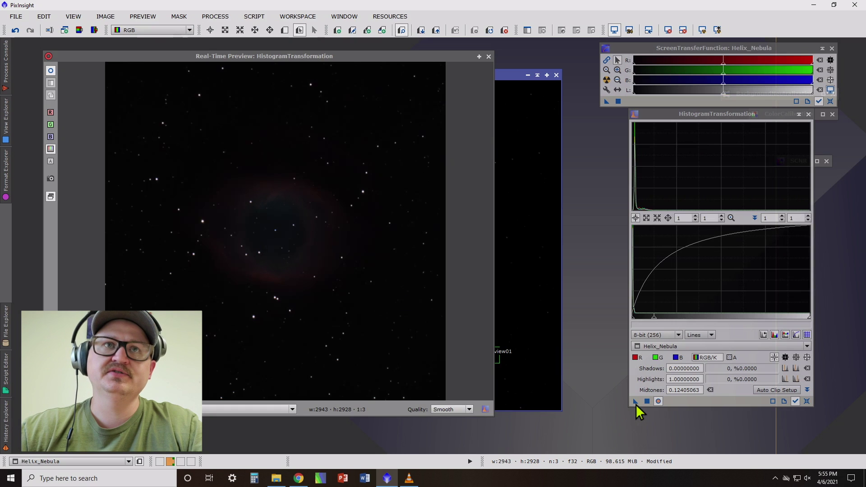
drag(635, 401, 520, 286)
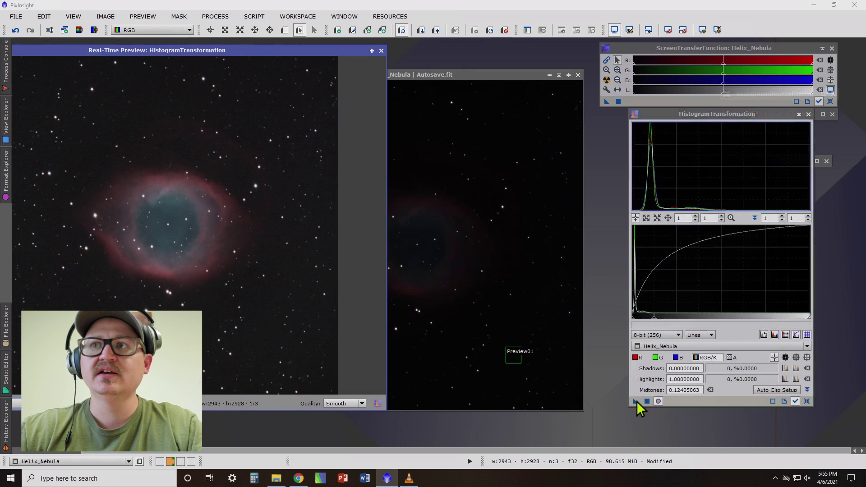
drag(635, 401, 526, 290)
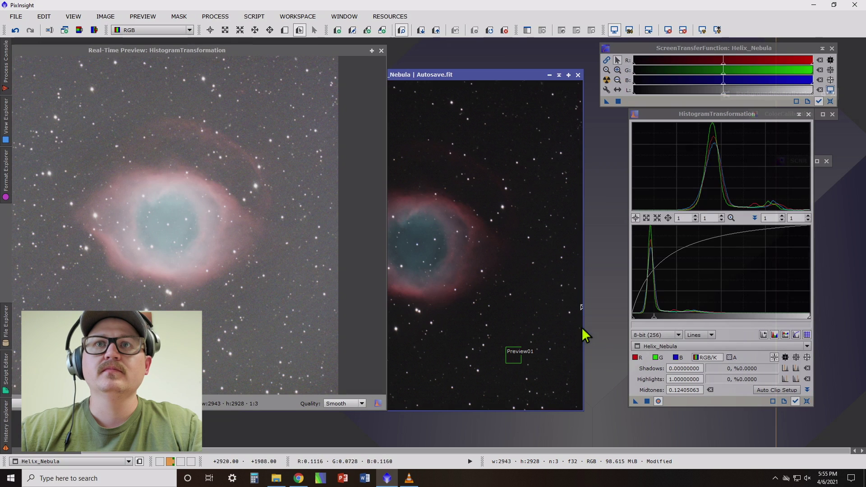
double_click(170, 49)
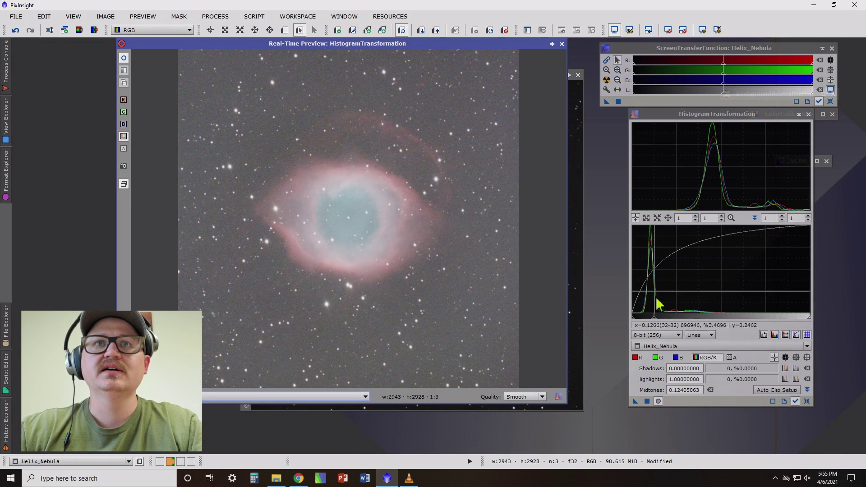
click(808, 401)
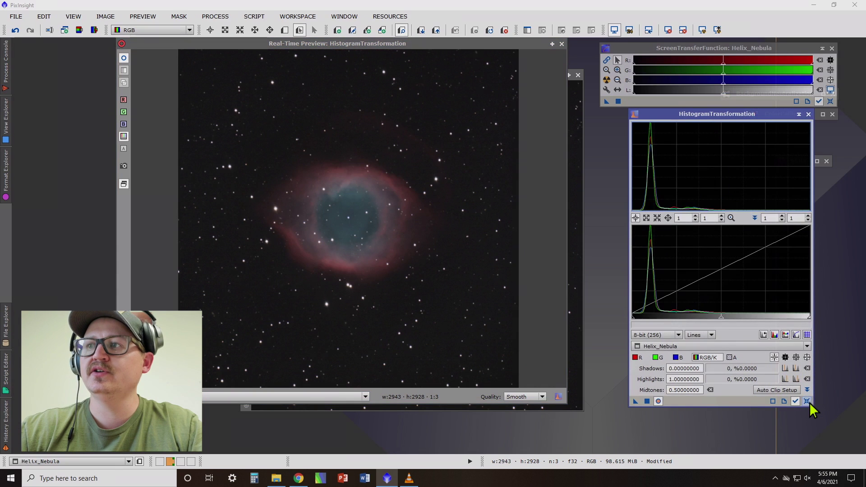
Apply a second stretch with shadows 0.03797468 and midtones 0.28684211, then close the Real-Time Preview
drag(492, 43, 496, 72)
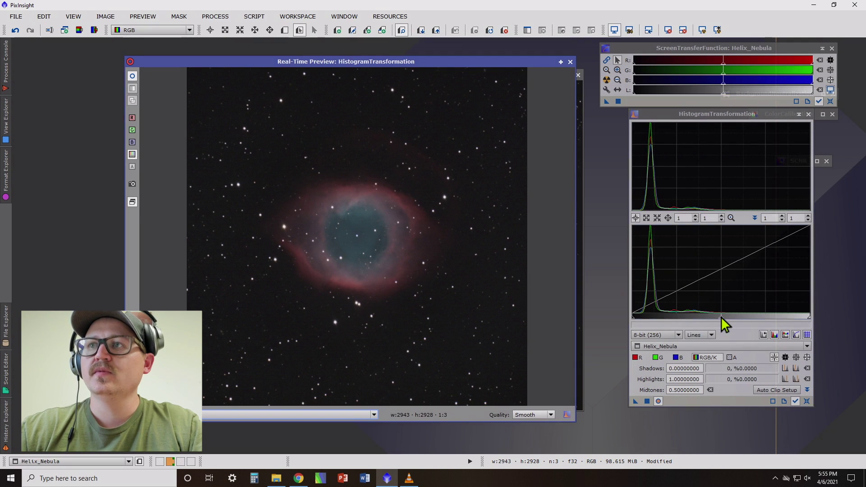
drag(721, 317, 686, 316)
drag(633, 318, 636, 318)
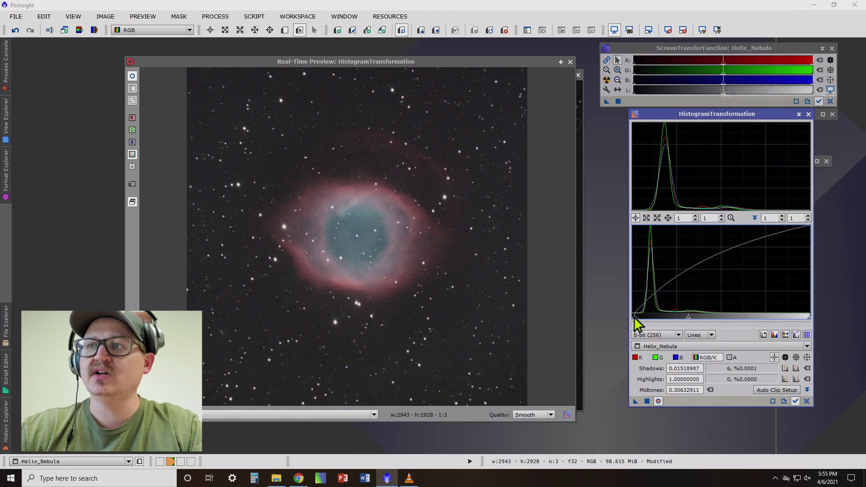
drag(635, 316, 639, 318)
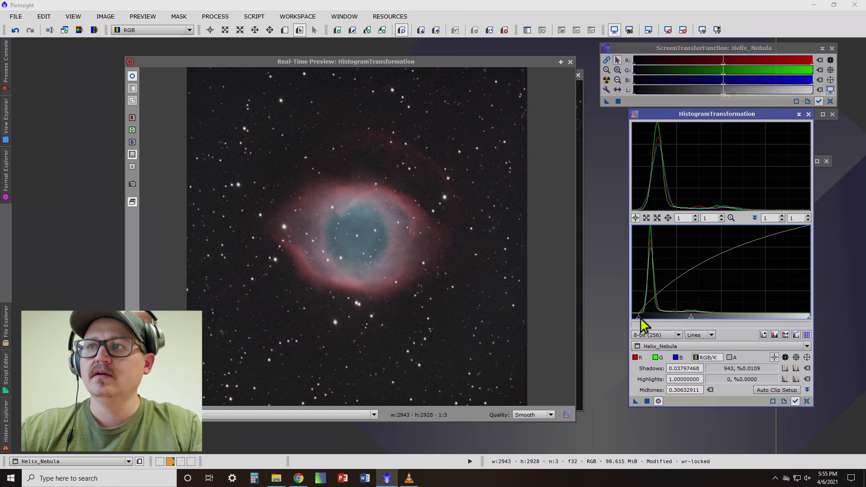
drag(691, 318, 678, 315)
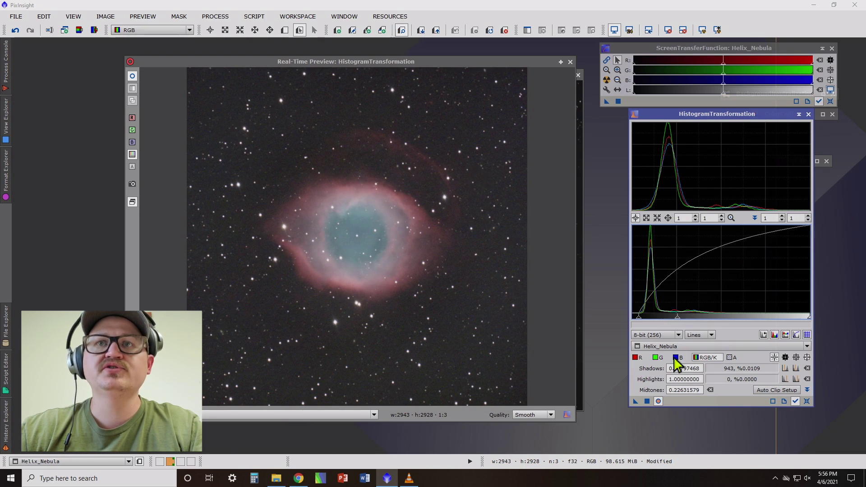
drag(678, 317, 688, 316)
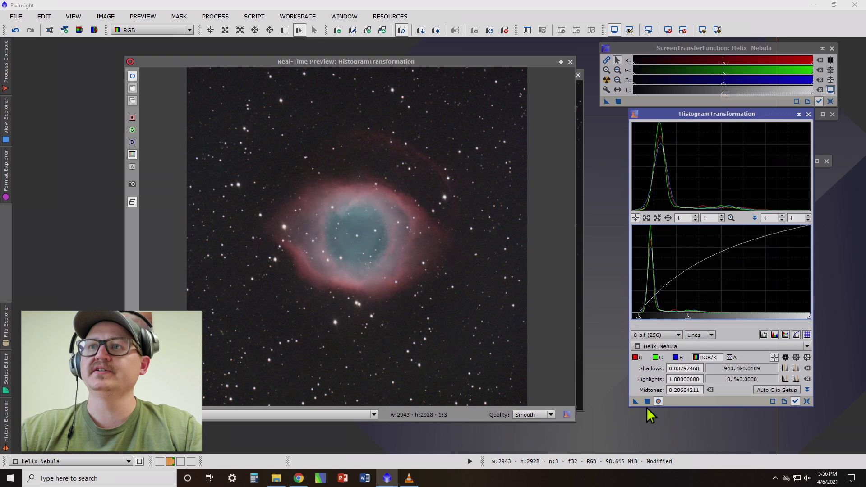
drag(474, 64, 418, 59)
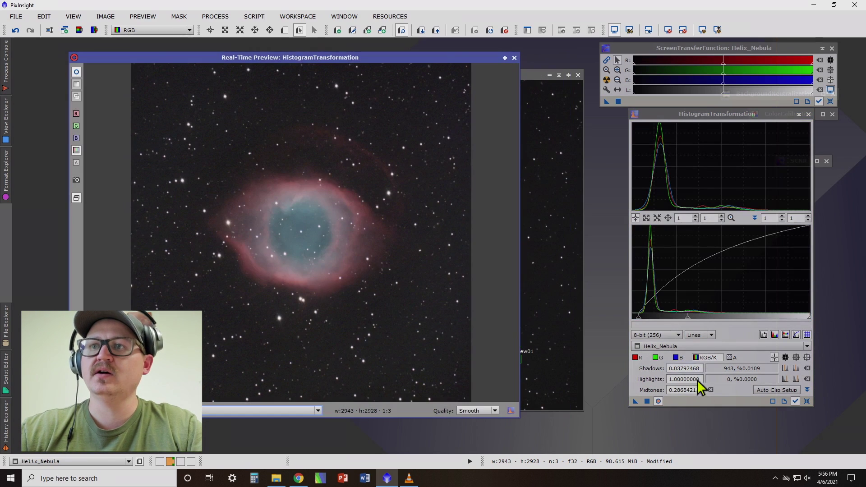
click(647, 402)
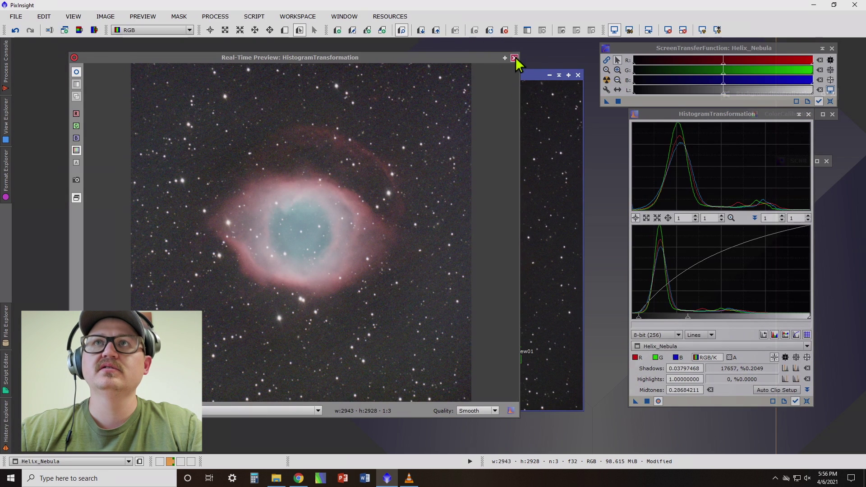
click(515, 58)
Run SCNR on Helix_Nebula removing Green at amount 1.00 with Average Neutral protection
drag(801, 113, 798, 128)
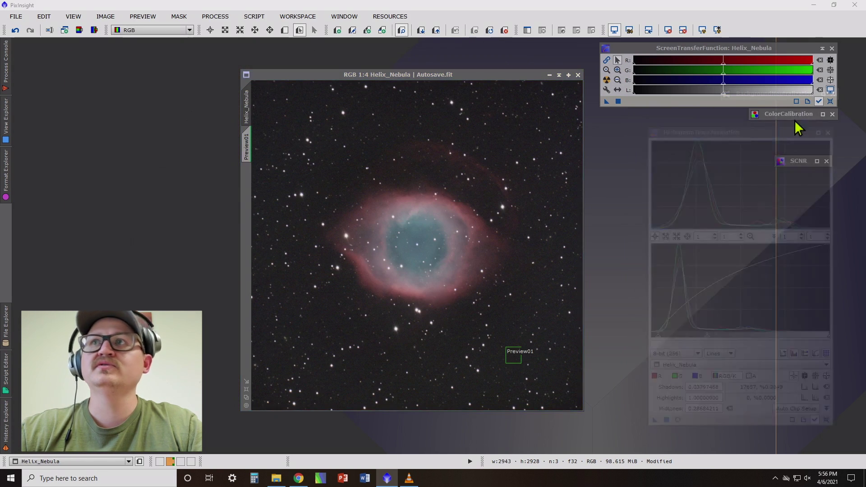
drag(459, 74, 407, 67)
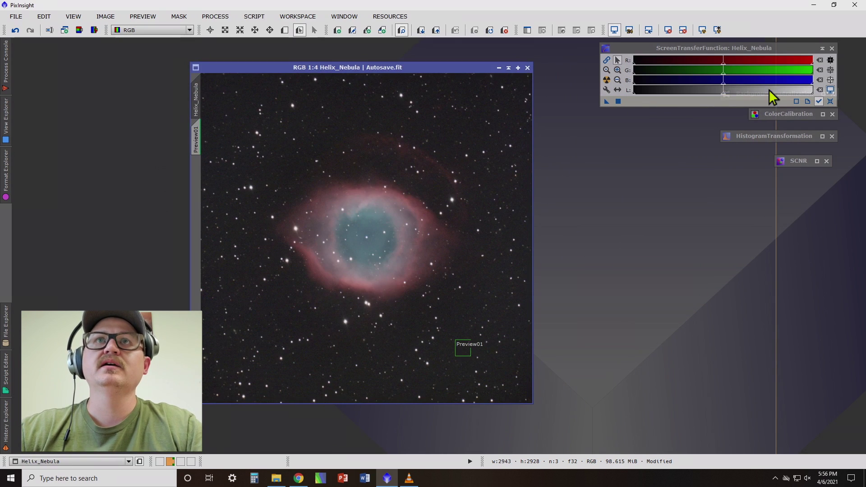
drag(799, 161, 697, 240)
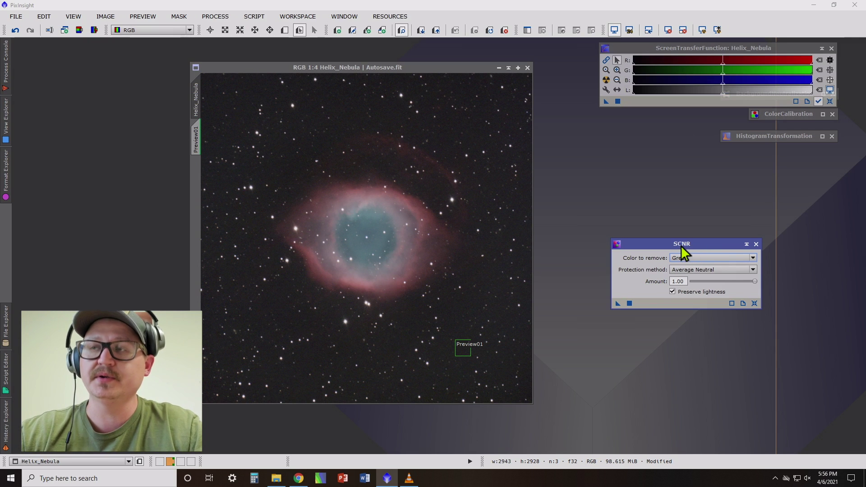
drag(682, 246, 701, 230)
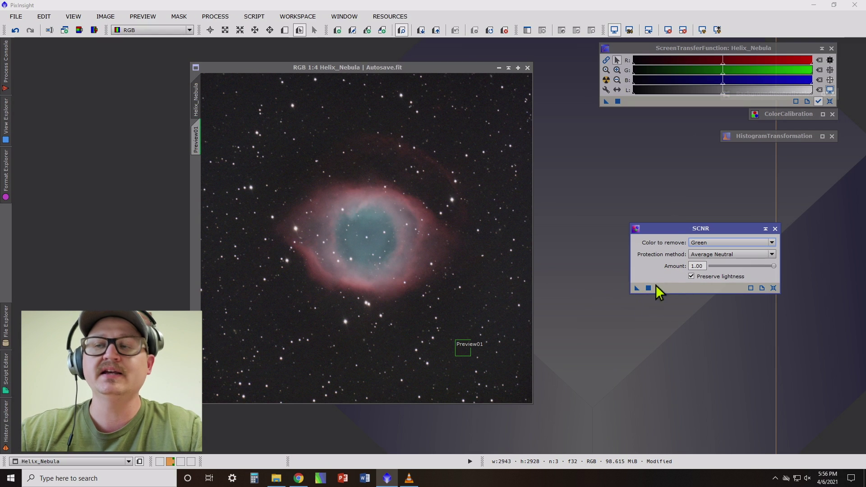
drag(716, 230, 713, 220)
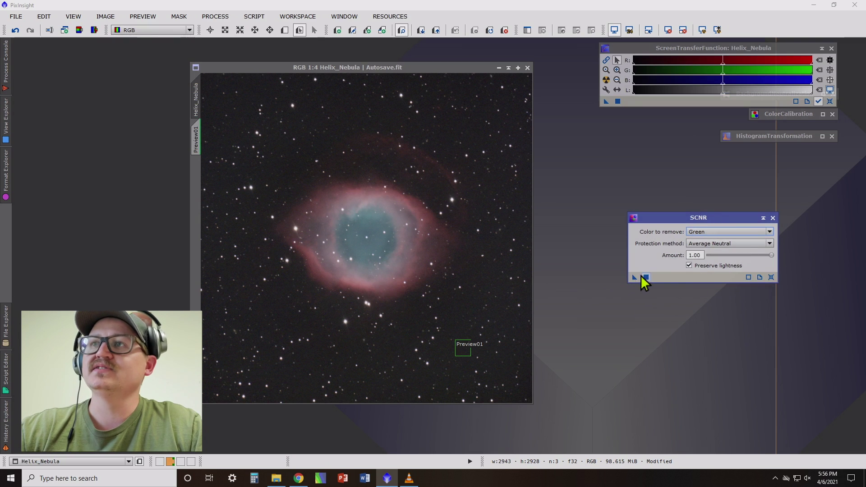
drag(634, 277, 411, 233)
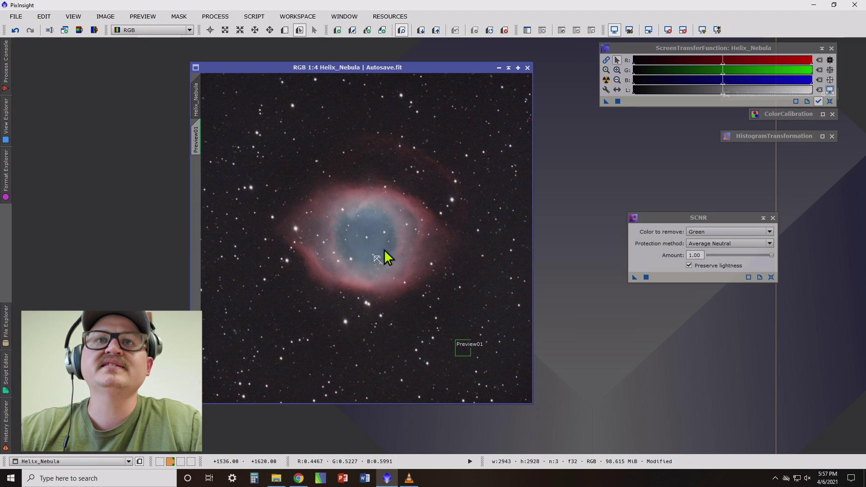
Undo SCNR to compare the greener core, then move the SCNR panel up
drag(391, 69, 388, 66)
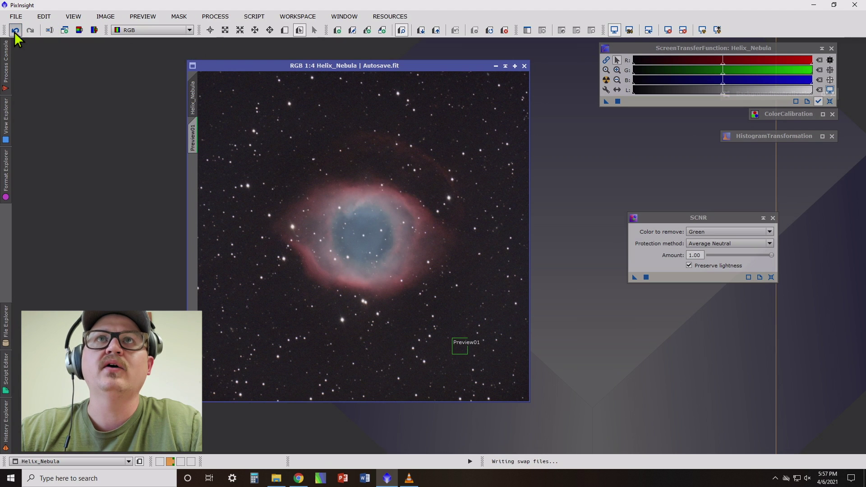
click(15, 32)
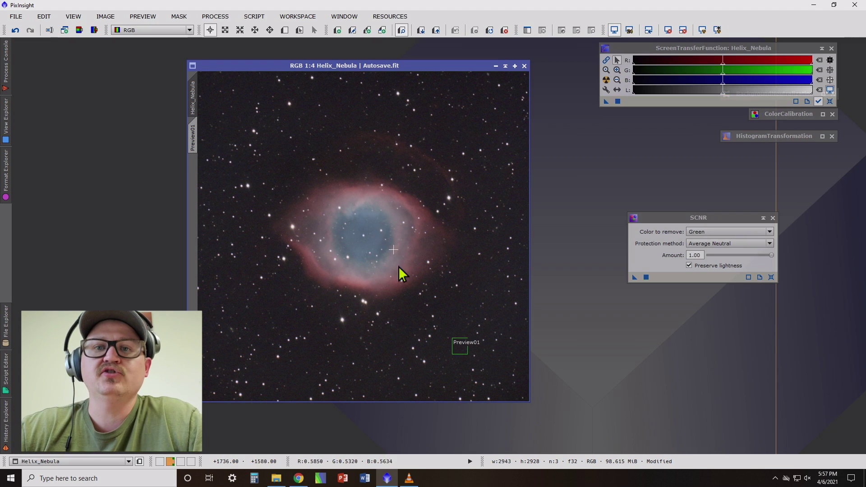
drag(673, 216, 673, 180)
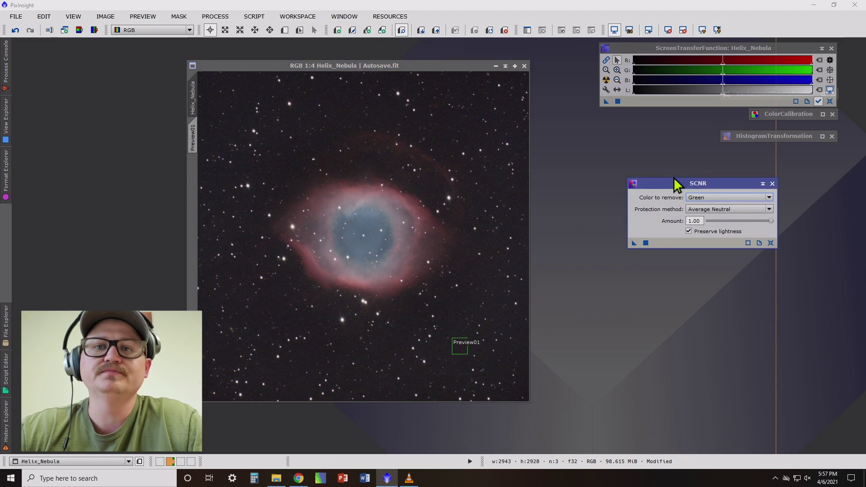